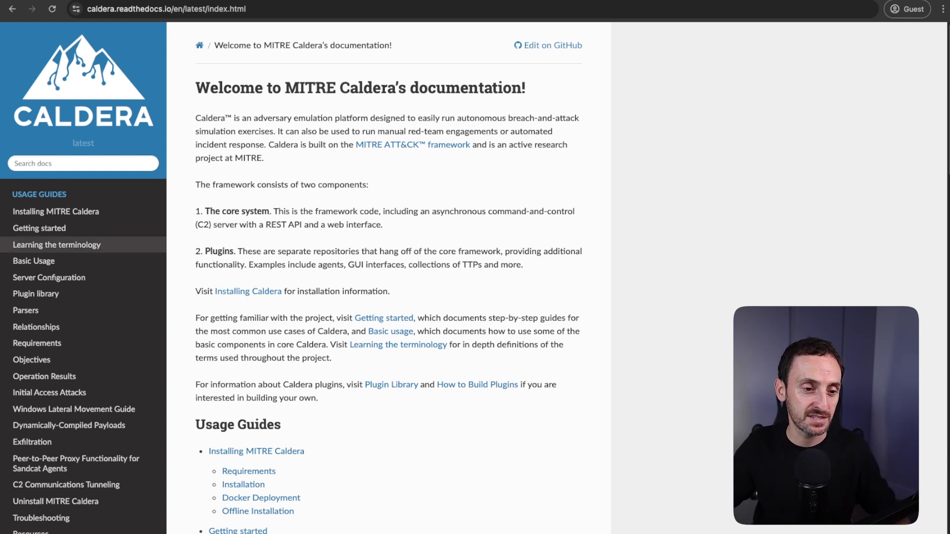
Open the Caldera docs' Learning the terminology page and scroll through its Agents section.
click(57, 245)
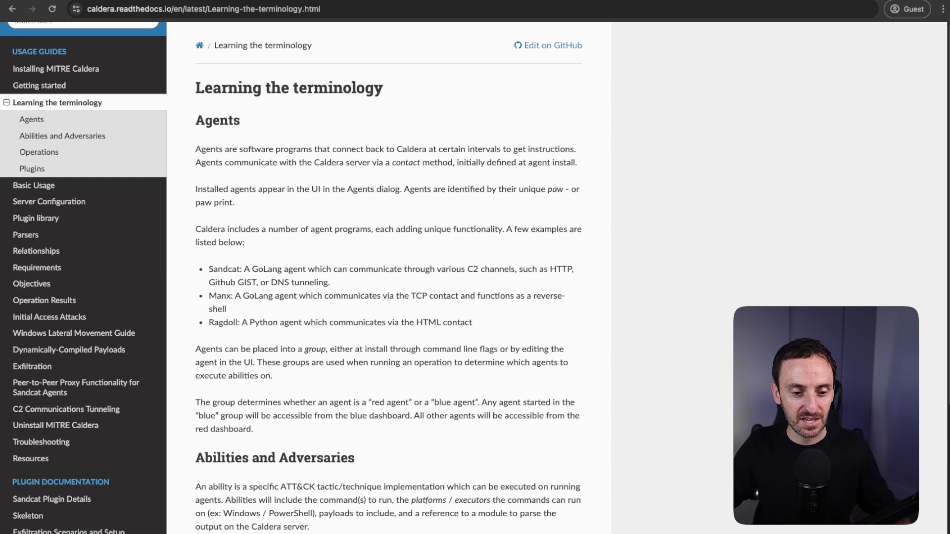
scroll(389, 279, down, 1)
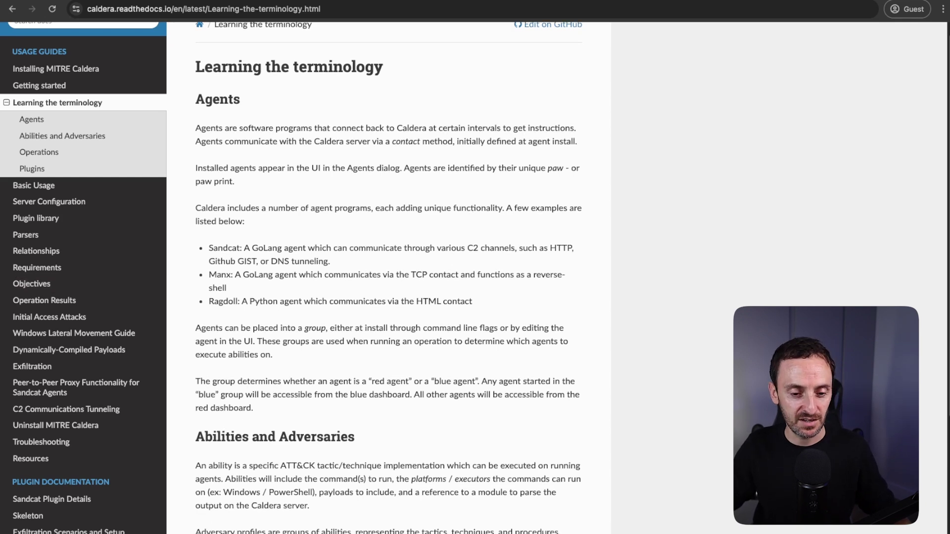
scroll(389, 278, down, 5)
scroll(389, 277, up, 10)
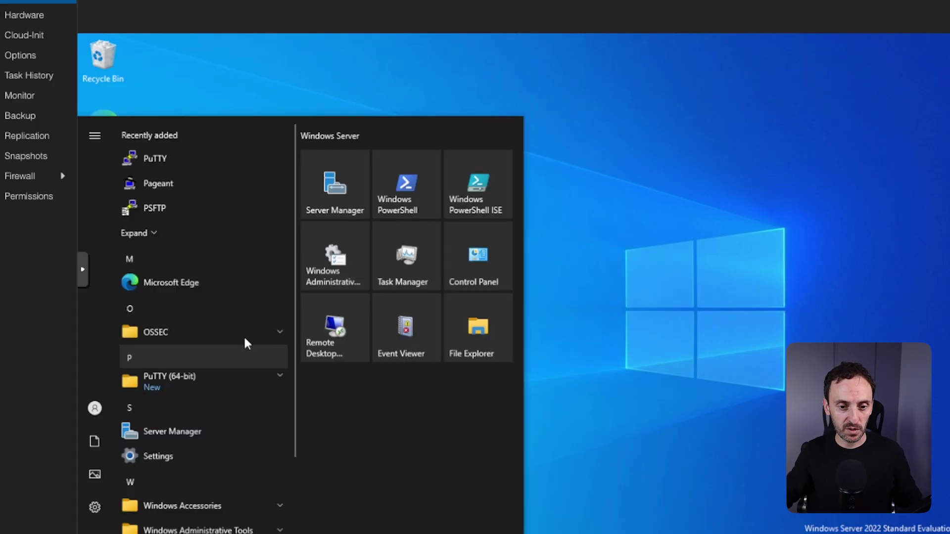
Load the saved Caldera session in PuTTY and log in over SSH to 10.84.1.53.
click(164, 169)
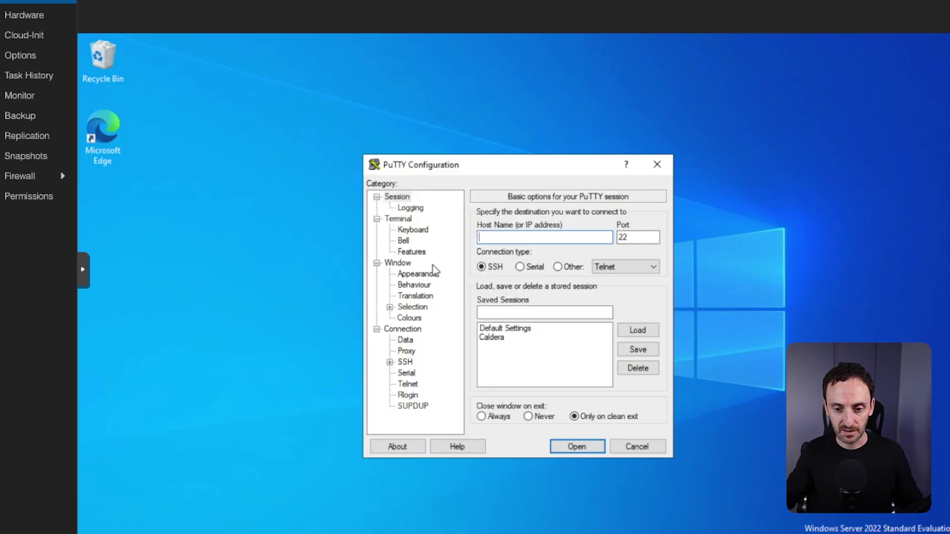
click(518, 338)
click(637, 330)
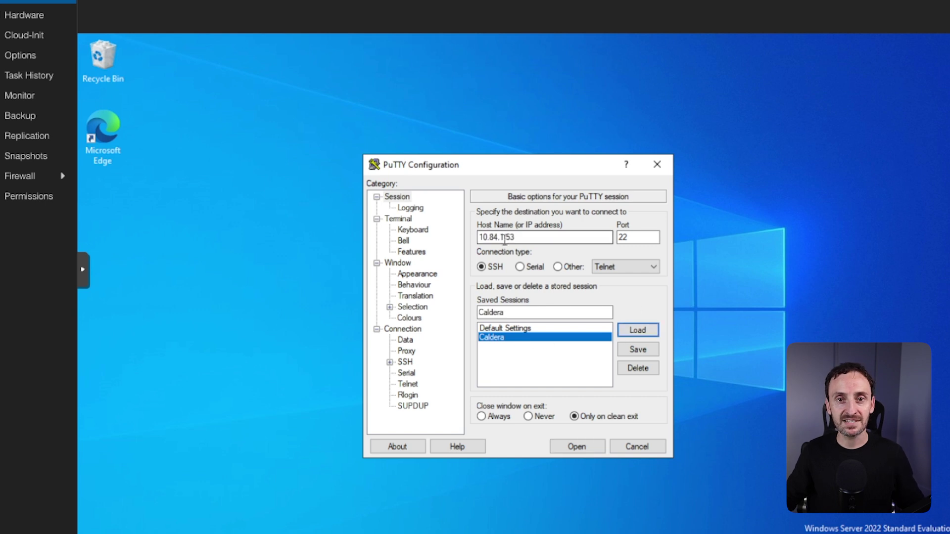
key(Return)
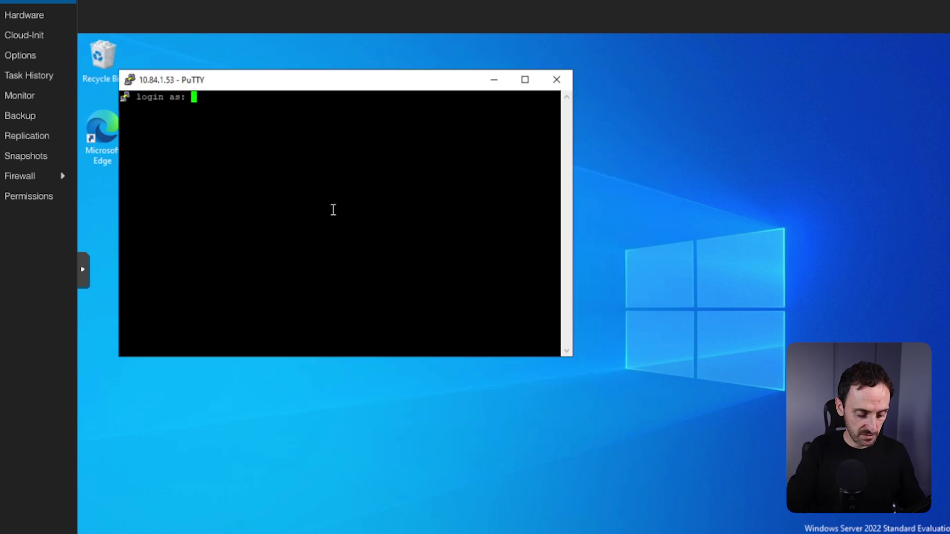
text(g)
text(erard)
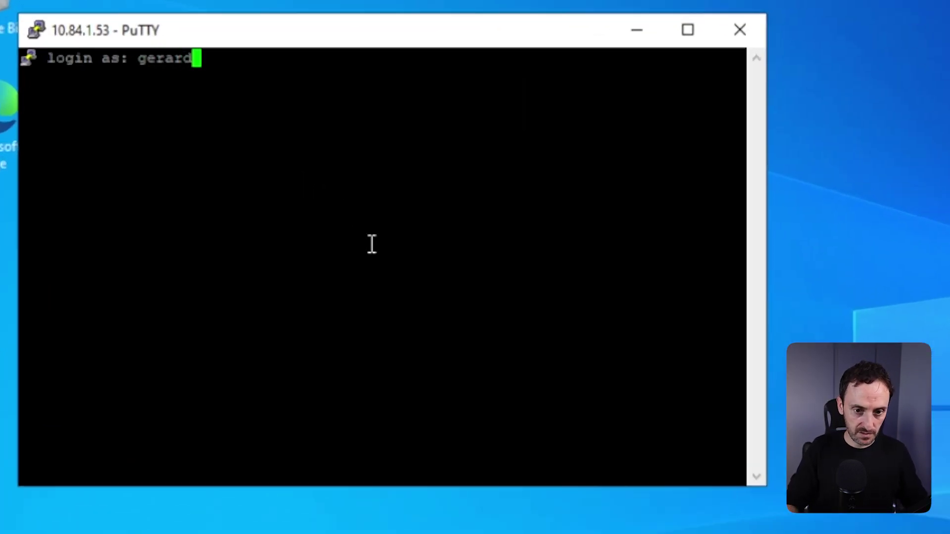
key(Return)
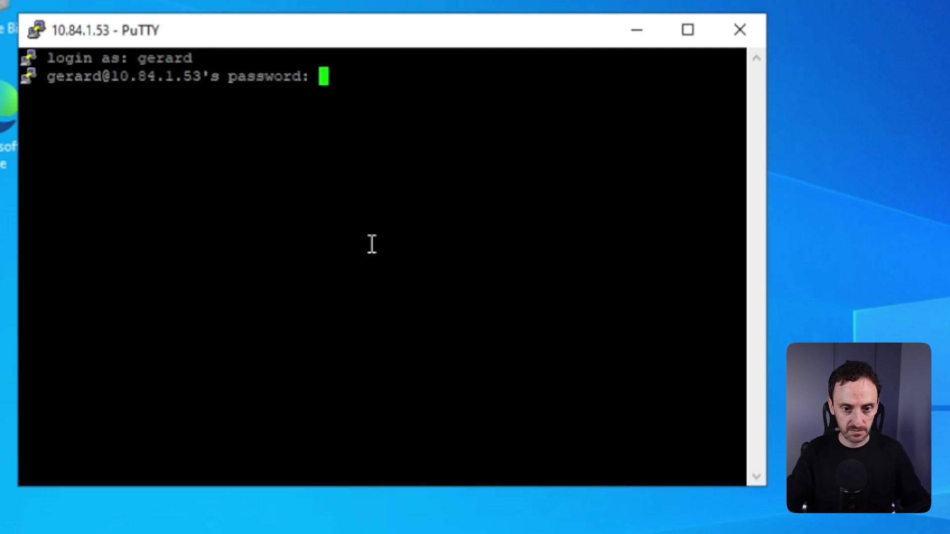
key(Return)
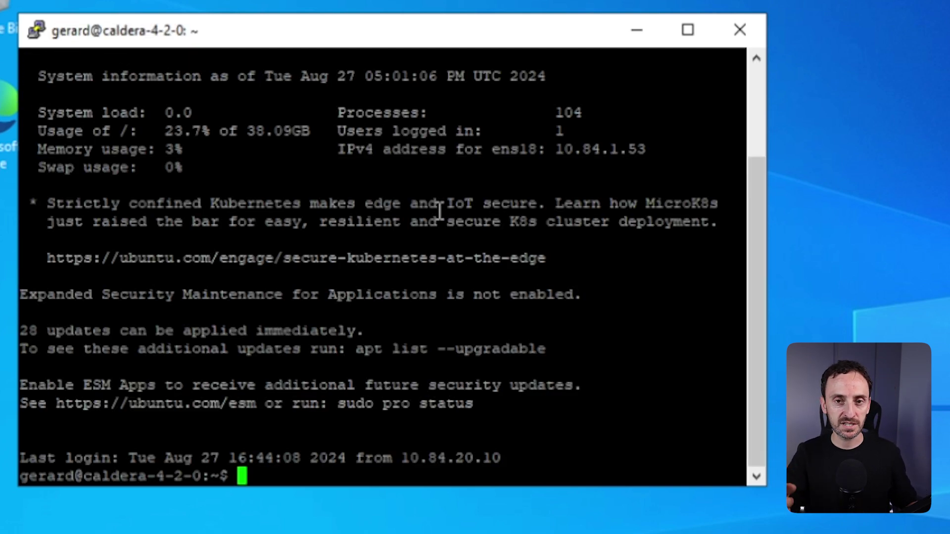
Change into the caldera/conf folder using Tab completion.
text(cd ca)
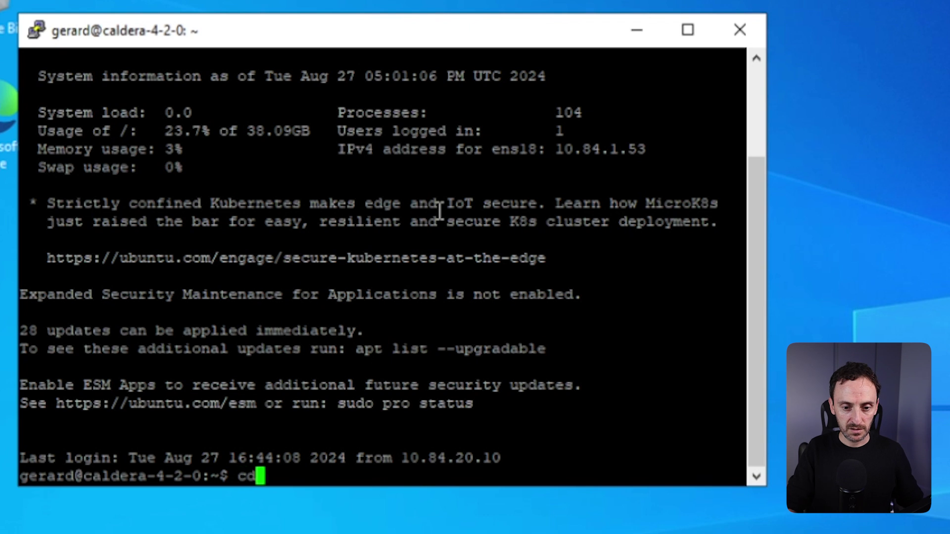
text(l)
key(Tab)
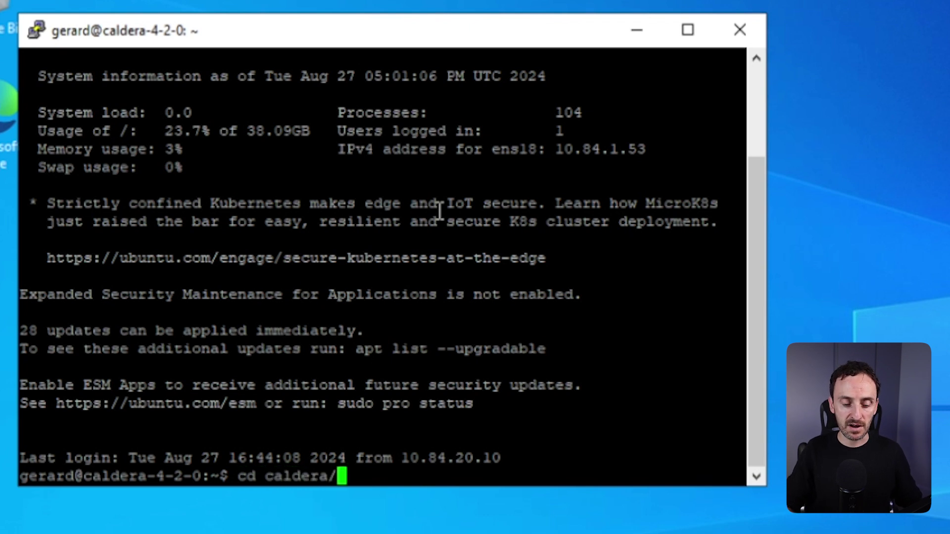
text(con)
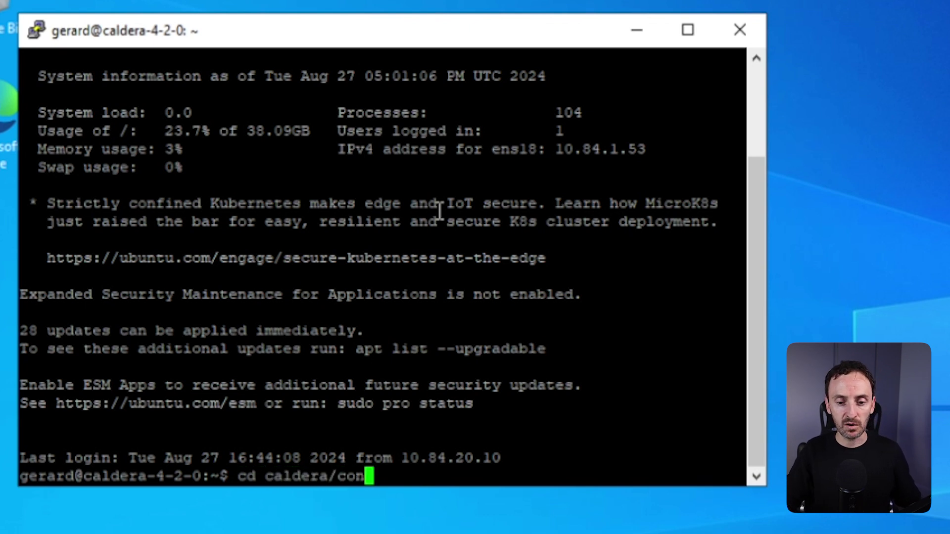
key(Tab)
key(Return)
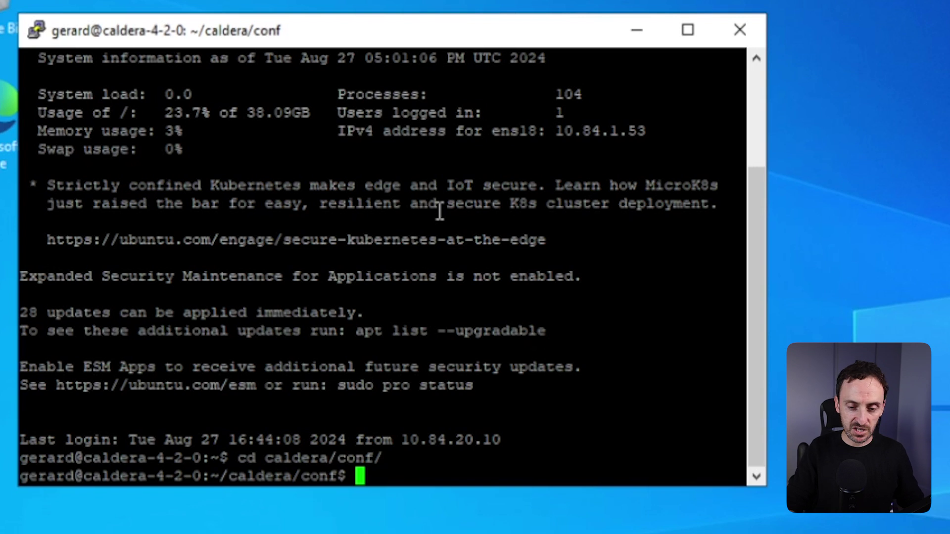
List the conf folder's files and print the contents of local.yml.
text(ls)
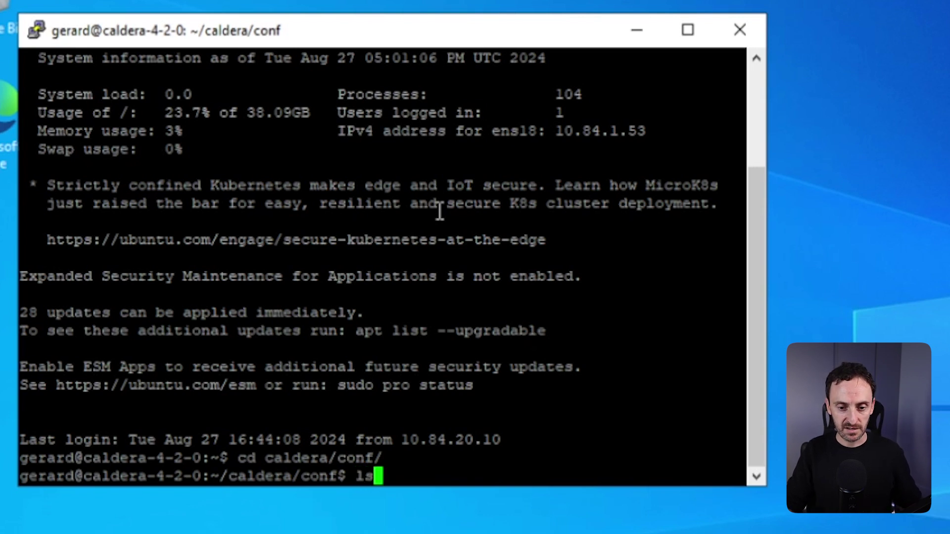
key(Return)
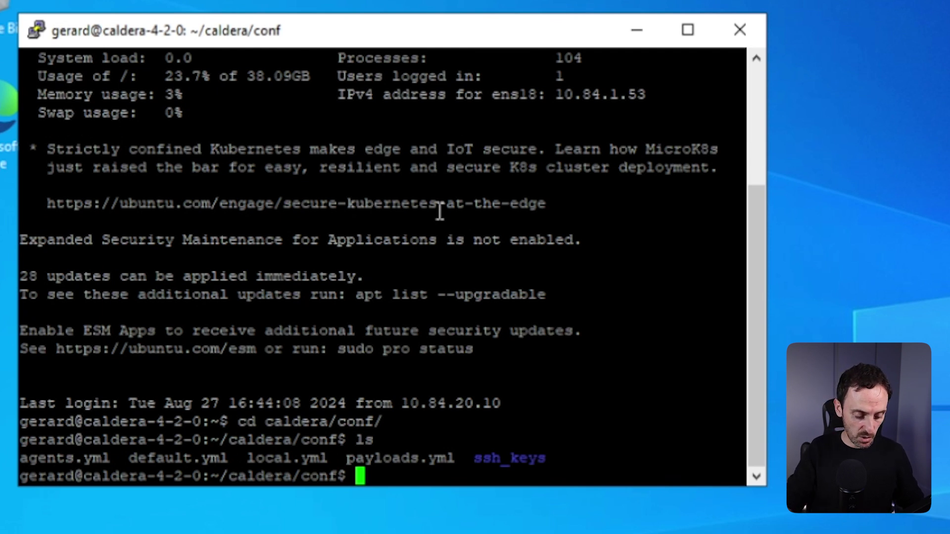
text(cat loc)
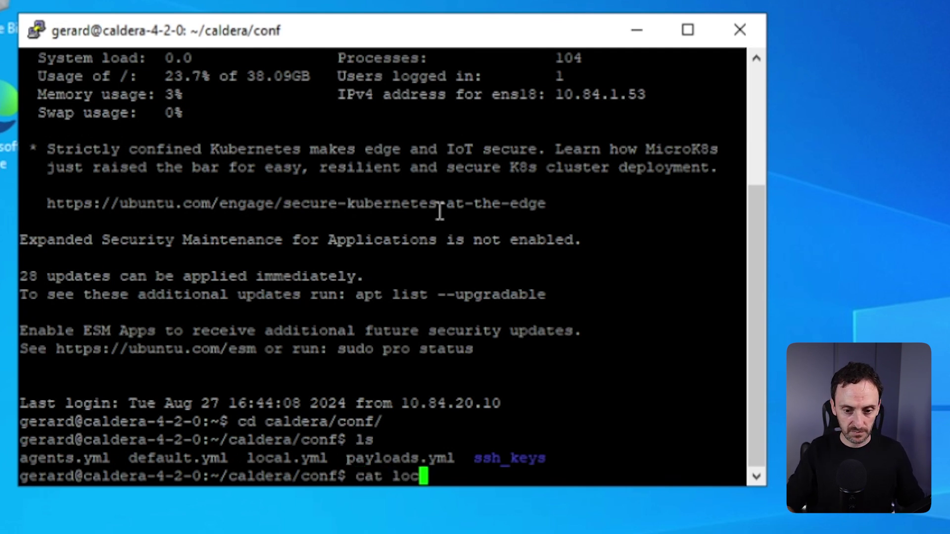
key(Tab)
key(Return)
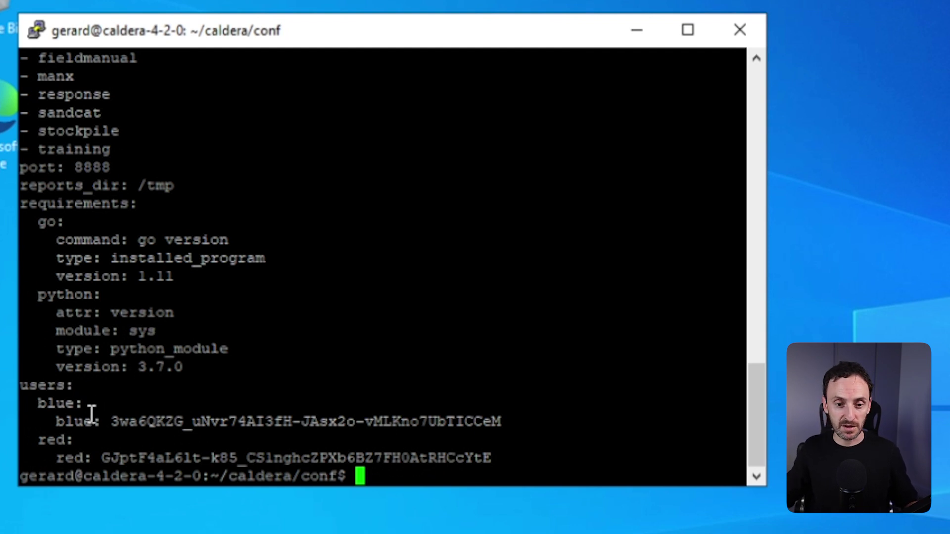
Copy the users block with blue and red credentials into a new Notepad document.
drag(22, 384, 495, 457)
key(ctrl+c)
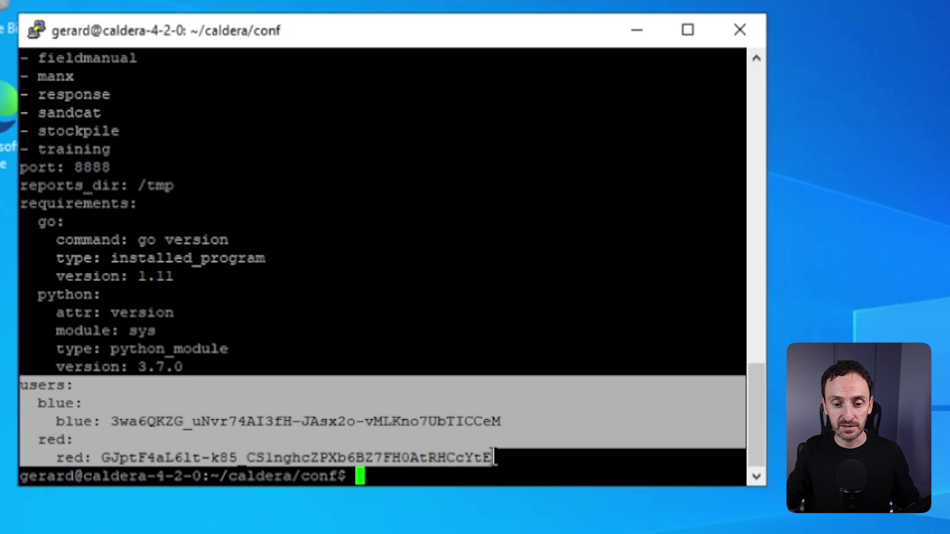
key(super)
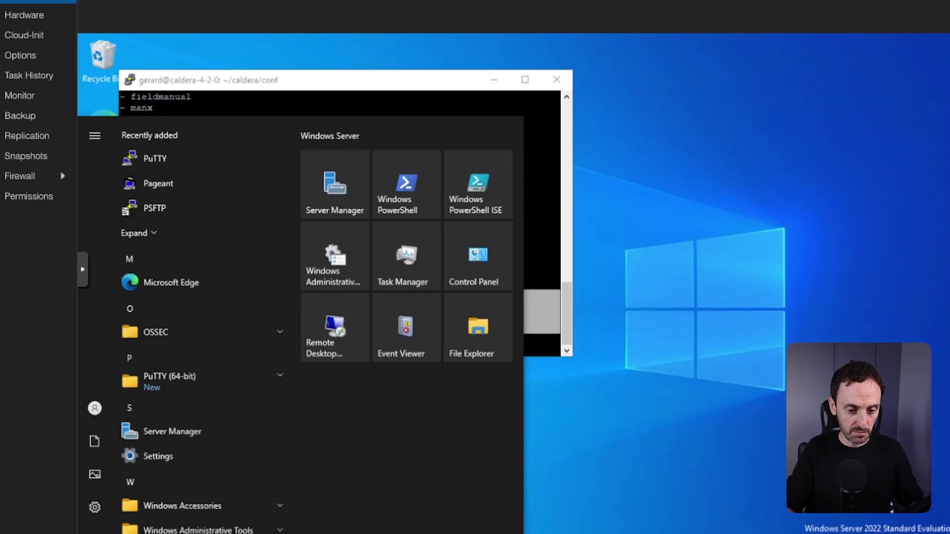
text(notepad)
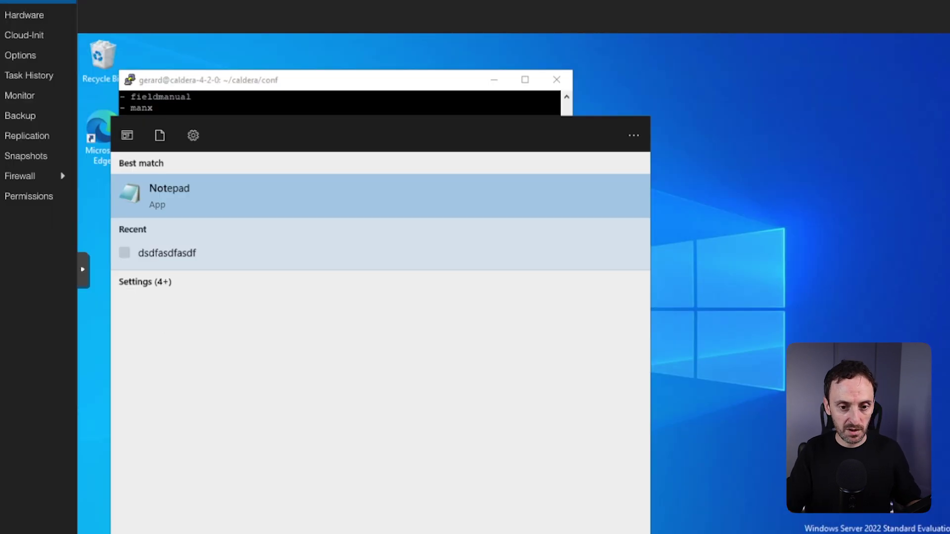
key(Return)
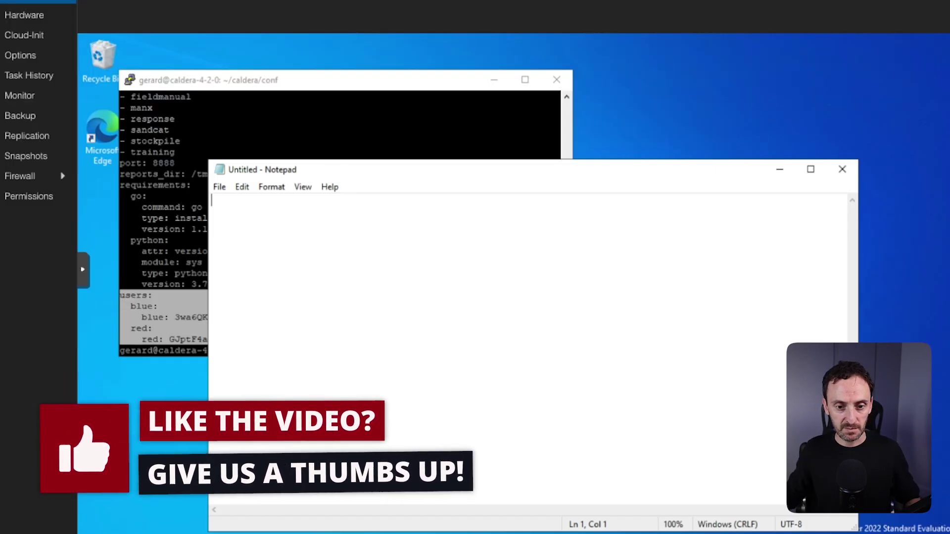
right_click(229, 213)
click(248, 276)
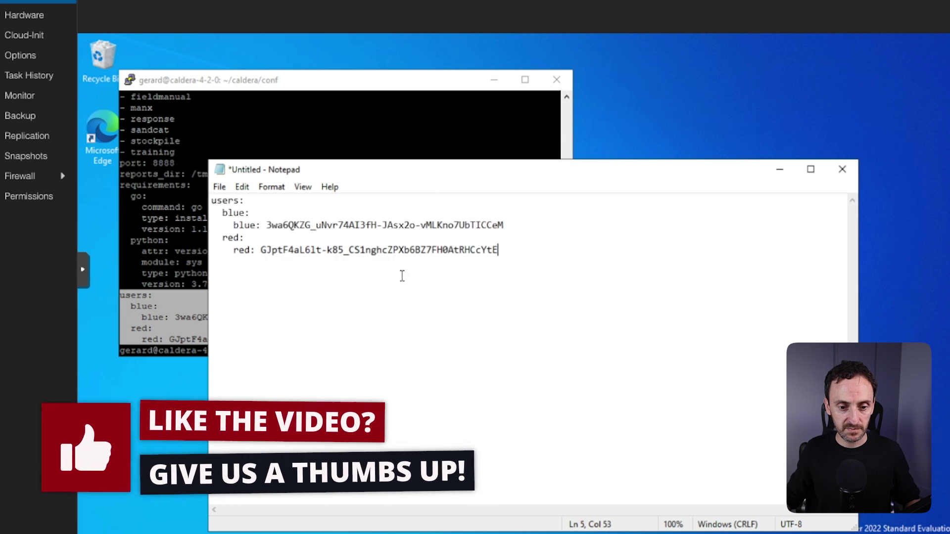
click(201, 350)
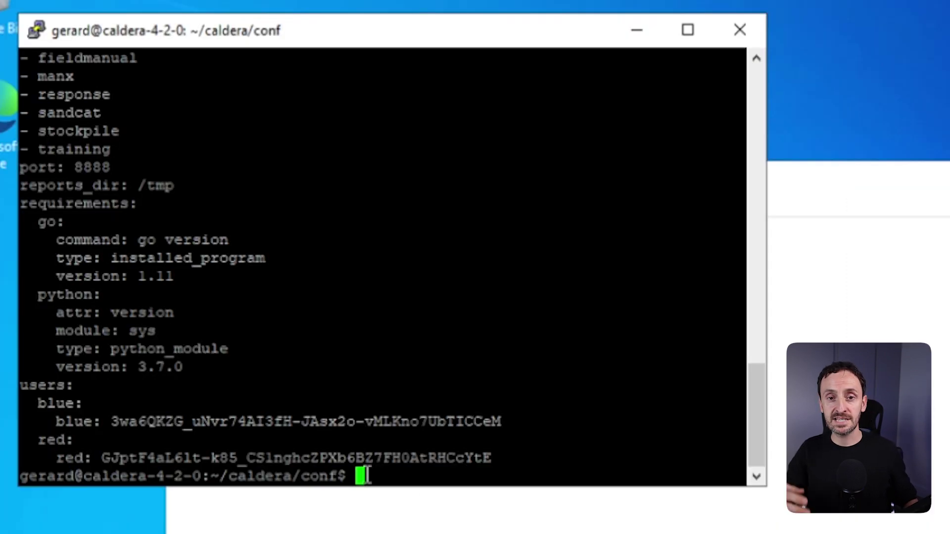
Go up to ~/caldera and enter the python3 server command, correcting a mistyped version number.
text(cd ..)
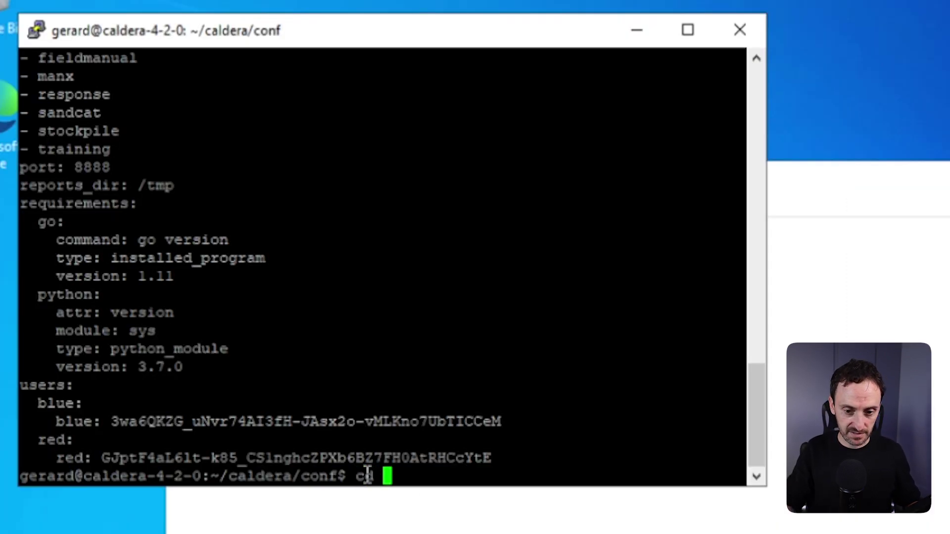
key(Return)
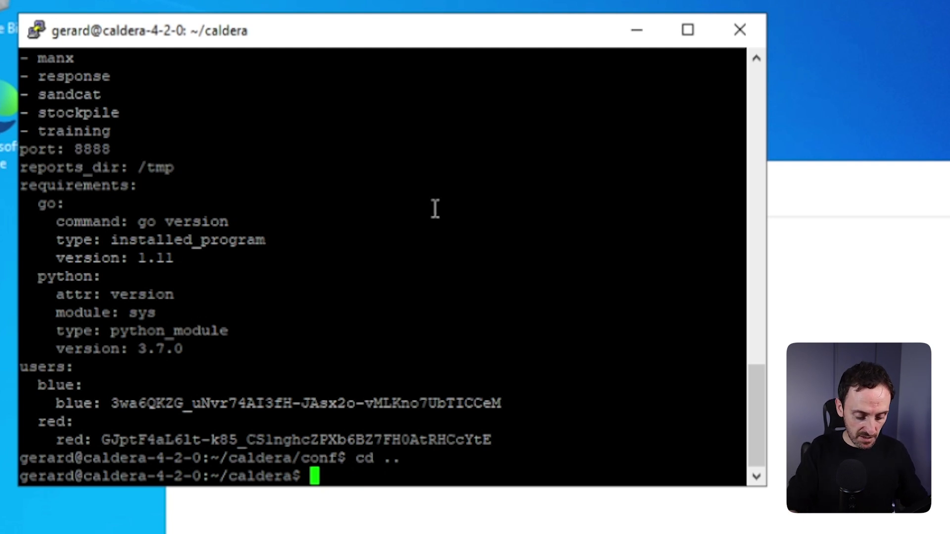
text(python4)
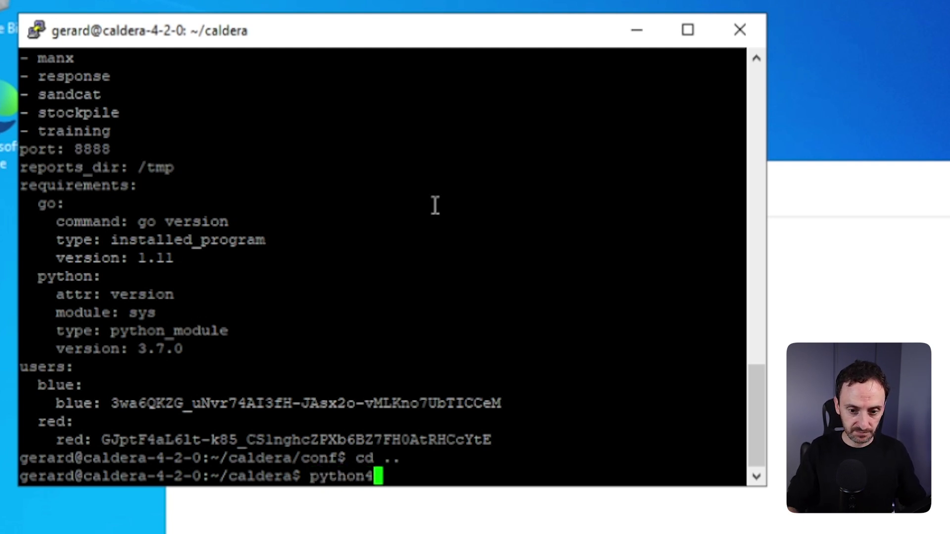
key(BackSpace)
text(3 server)
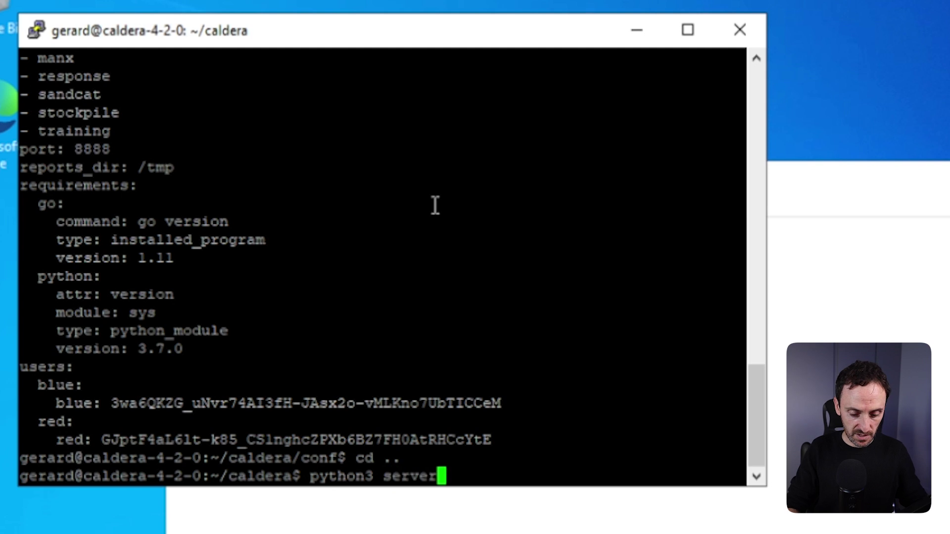
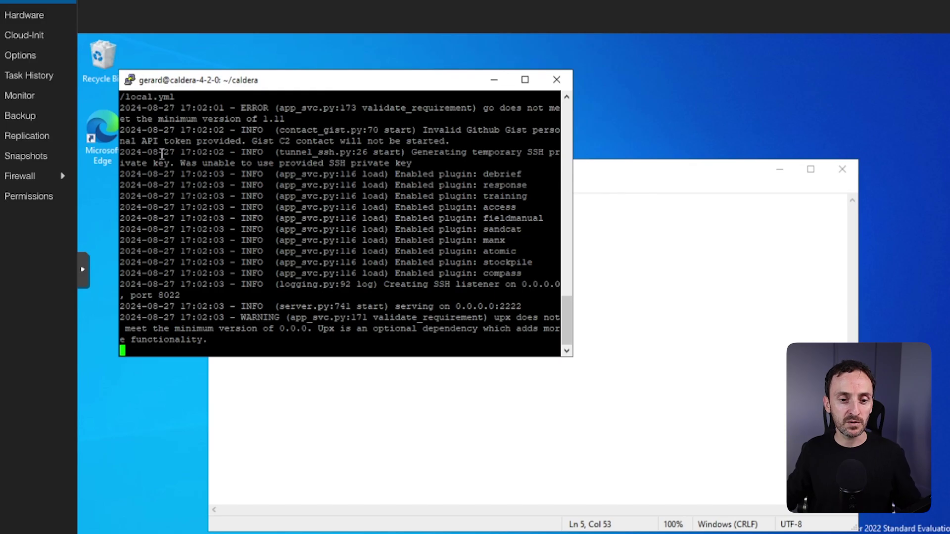
Launch Edge and load 10.84.1.53:8888 to reach the Caldera username and password login page.
double_click(101, 129)
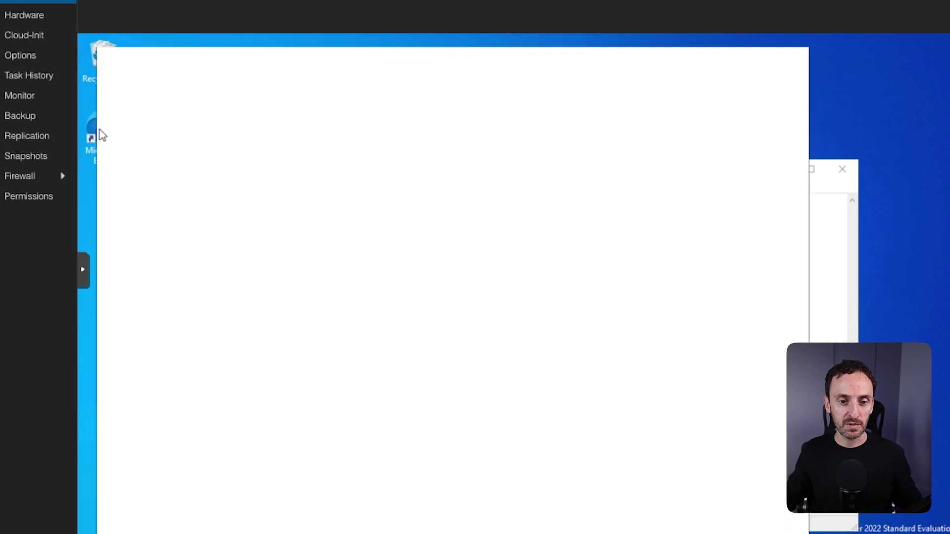
text(10)
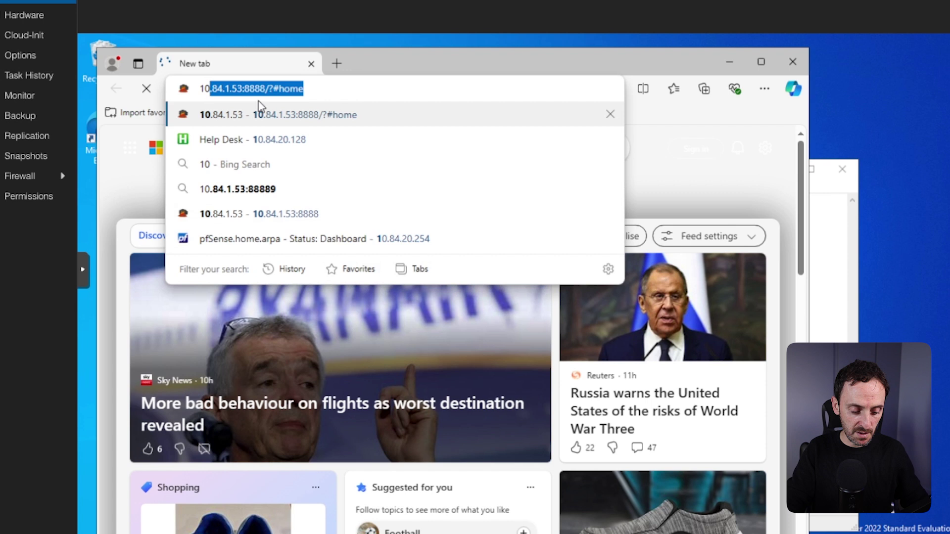
text(.84.1.1)
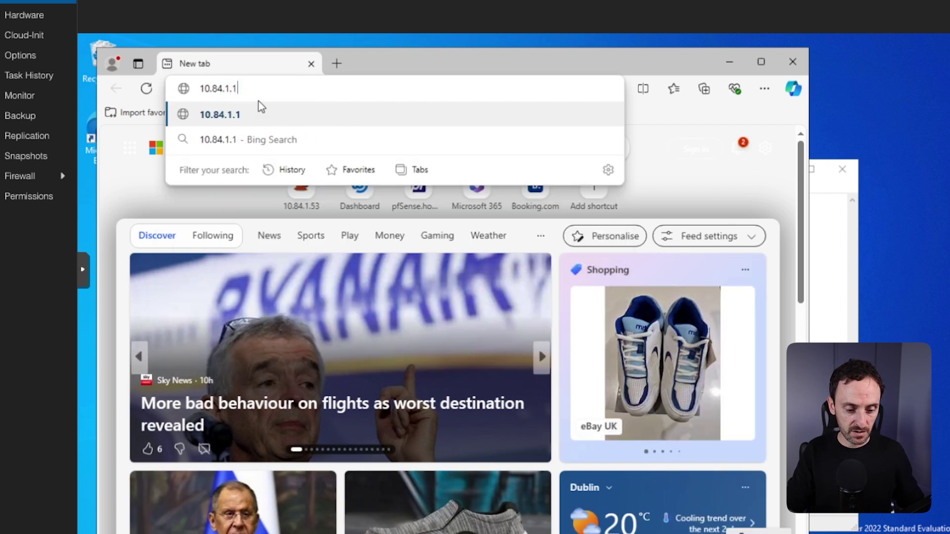
key(BackSpace)
text(53:)
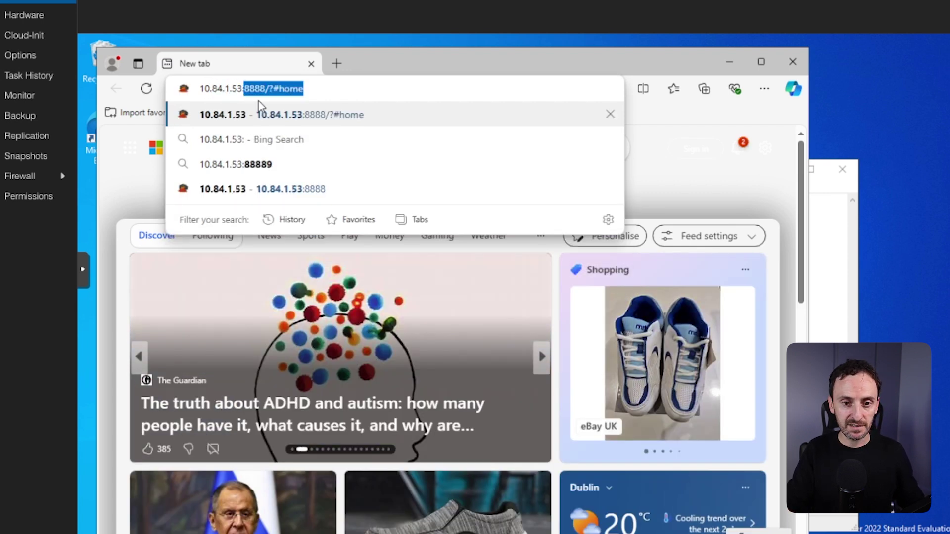
text(8888)
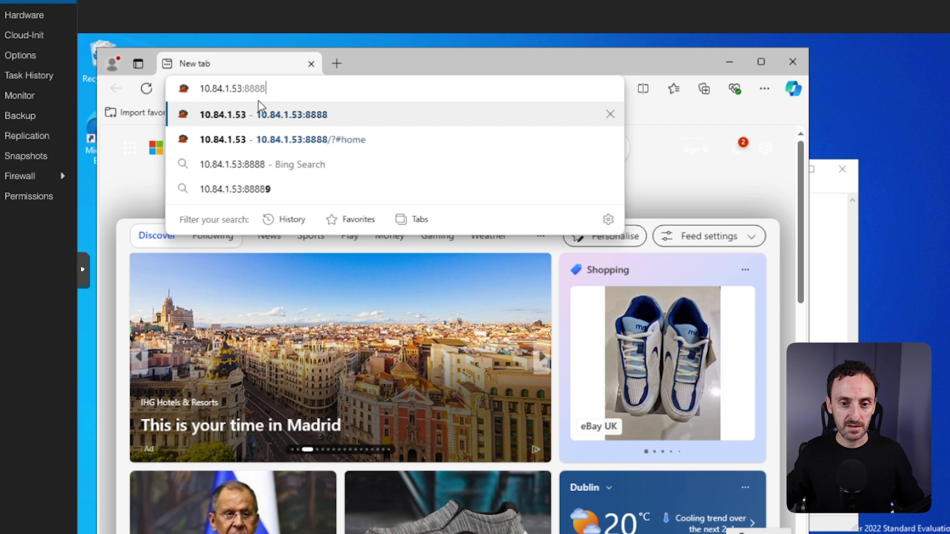
key(Return)
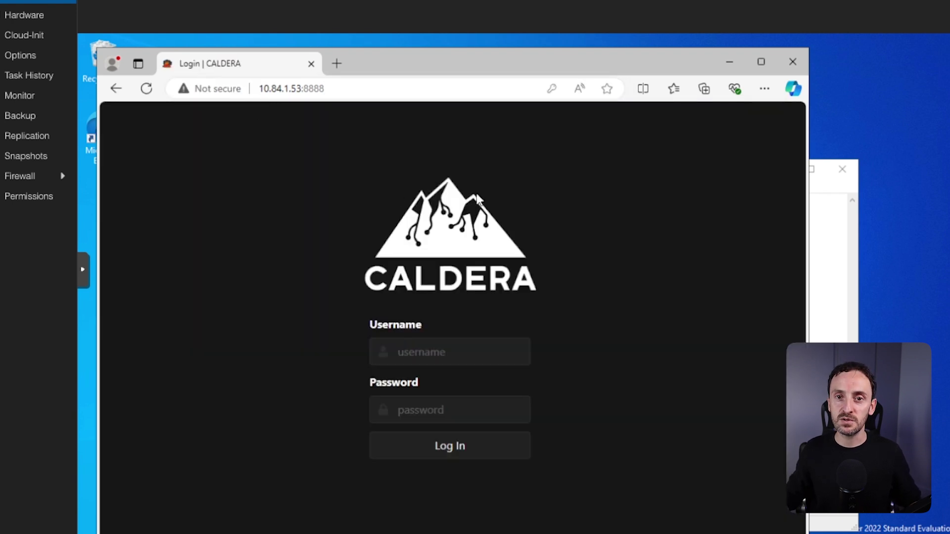
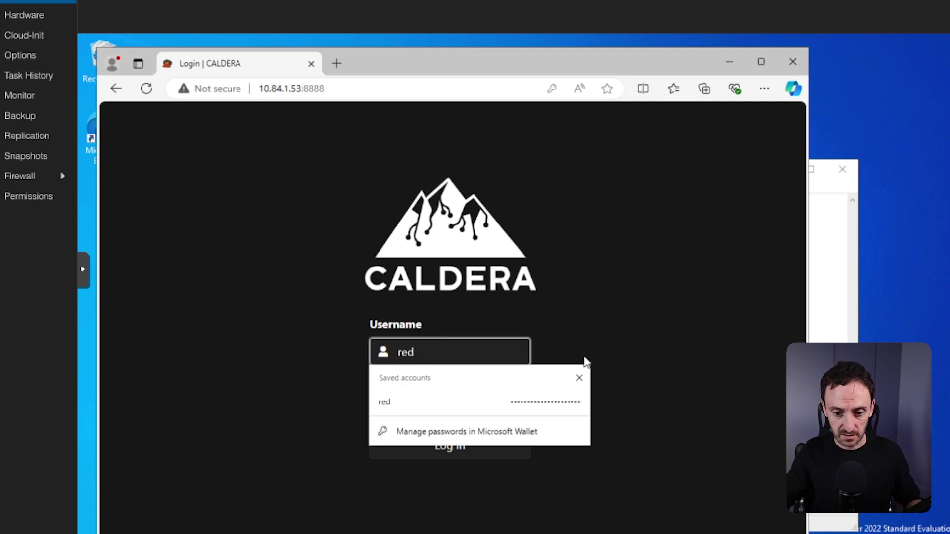
Dismiss the saved-account suggestions and bring up the paste menu in the Password field.
click(579, 377)
click(439, 410)
right_click(423, 412)
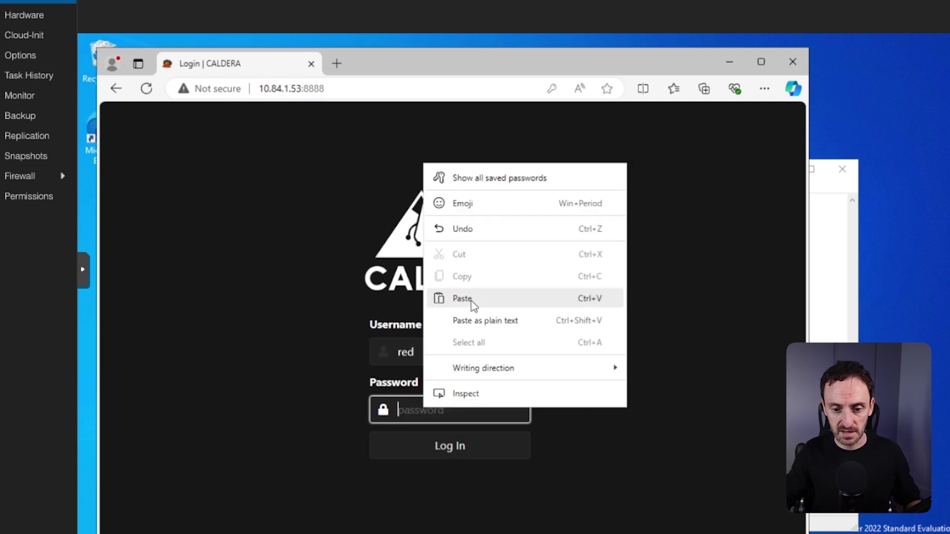
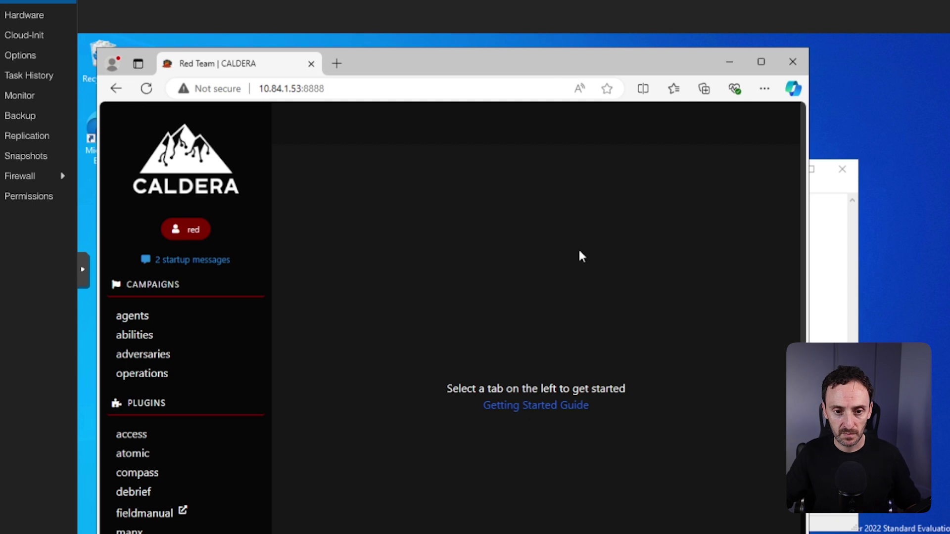
Maximize the Edge window so the Caldera start page fills the screen.
click(760, 62)
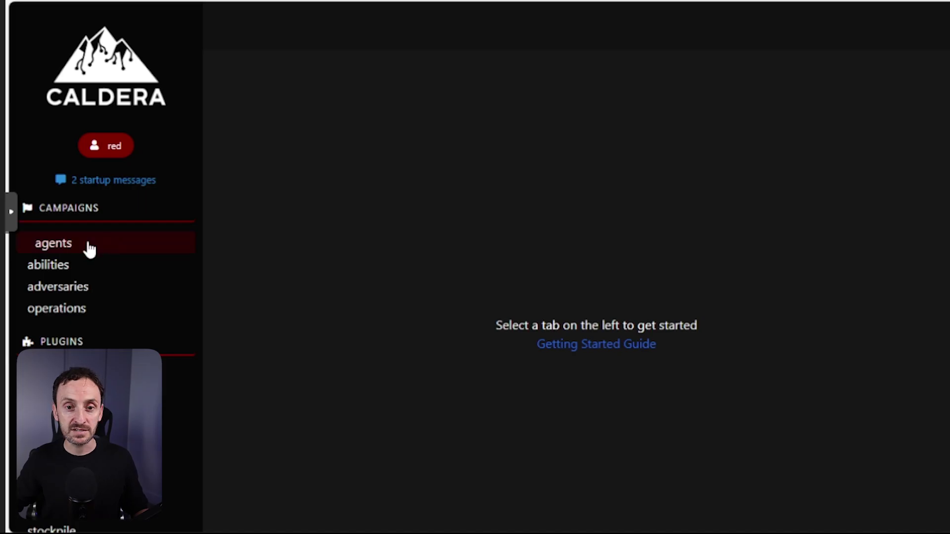
Go to the Agents page, which shows no deployed agents yet.
click(89, 250)
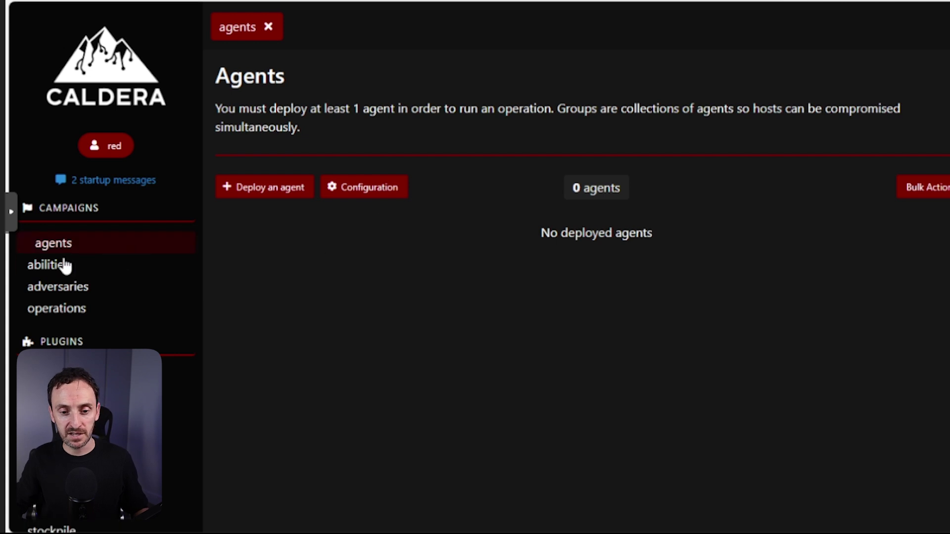
Start deploying an agent and list the Sandcat, Ragdoll and Manx agent types.
click(268, 194)
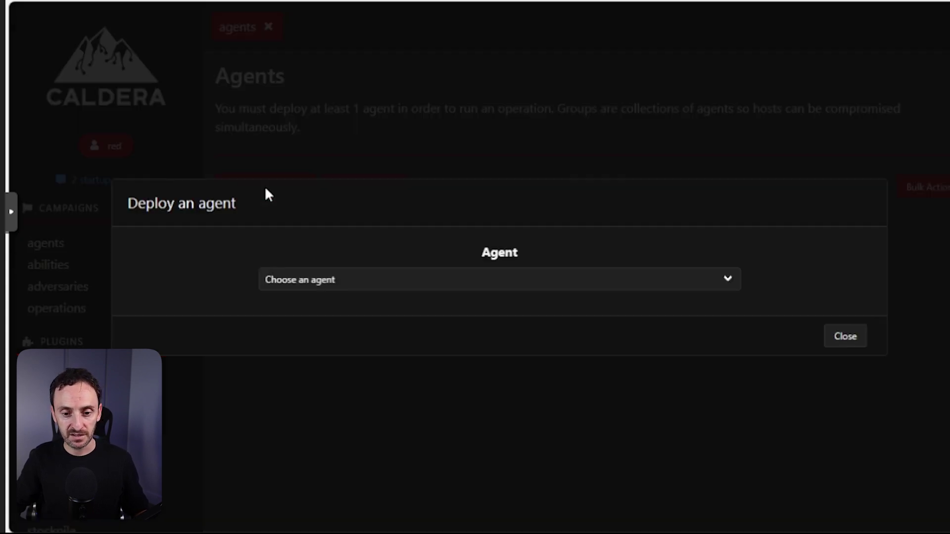
click(334, 282)
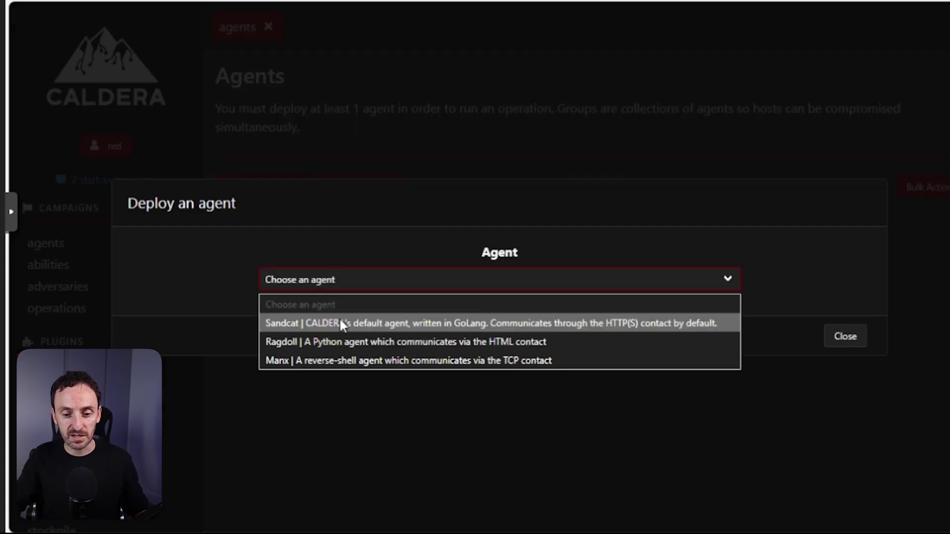
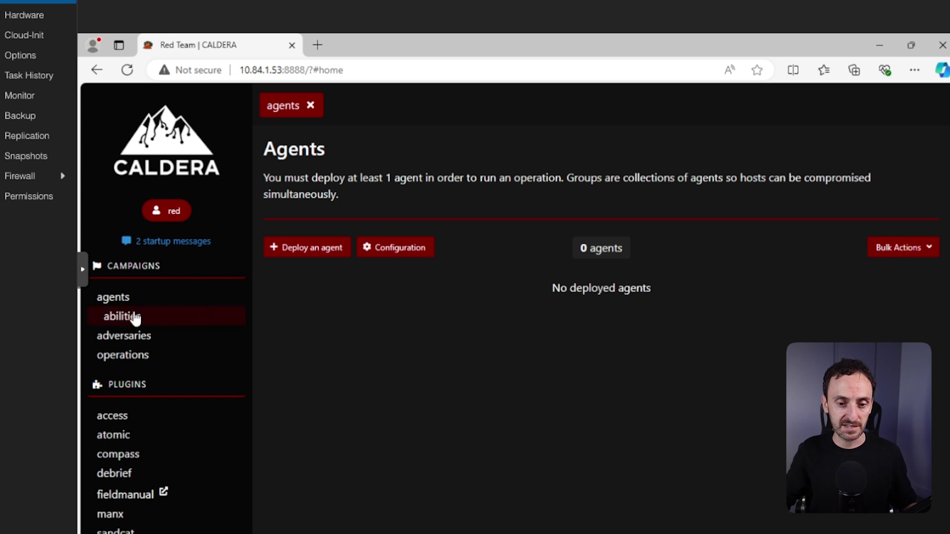
Open the Abilities list under Campaigns, showing entries like 1-min sleep and ADFS token theft.
click(135, 318)
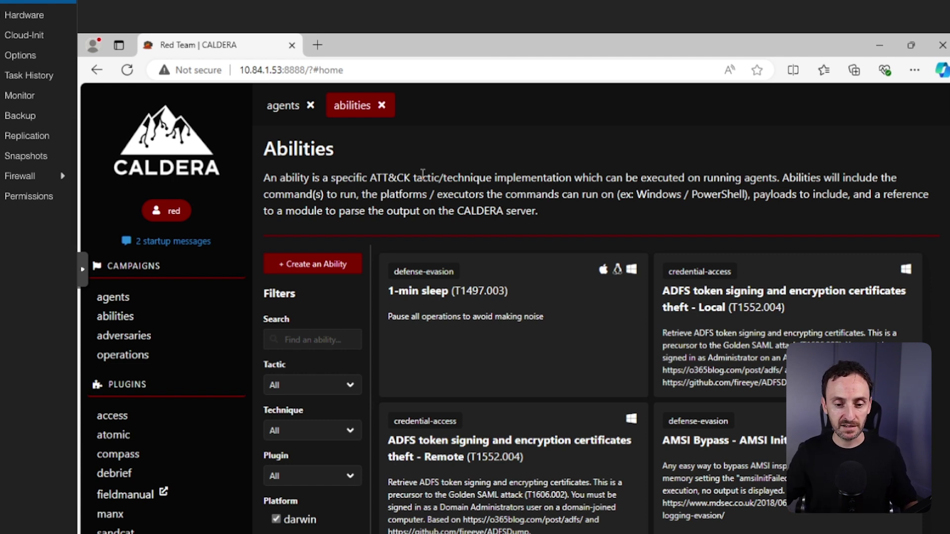
click(344, 390)
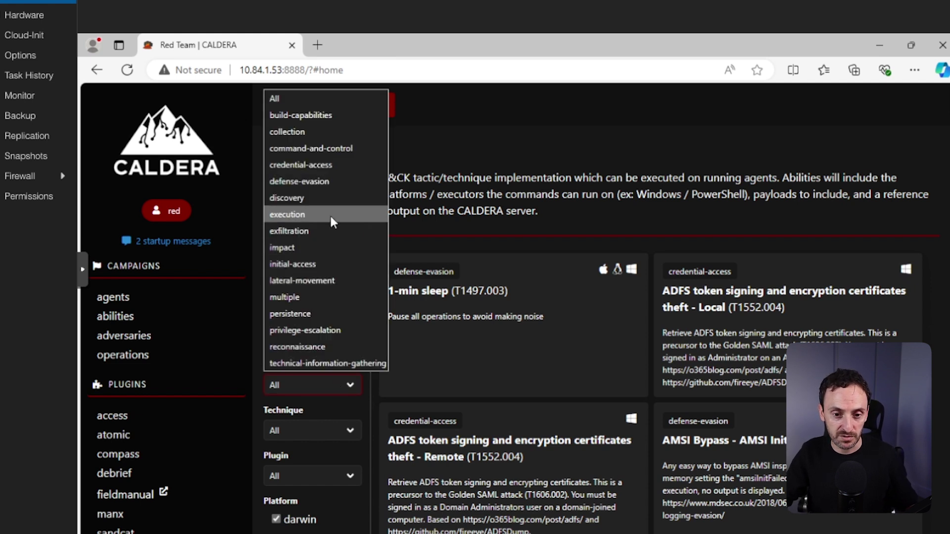
Filter the abilities to the discovery tactic and technique T1018 Remote System Discovery.
click(297, 197)
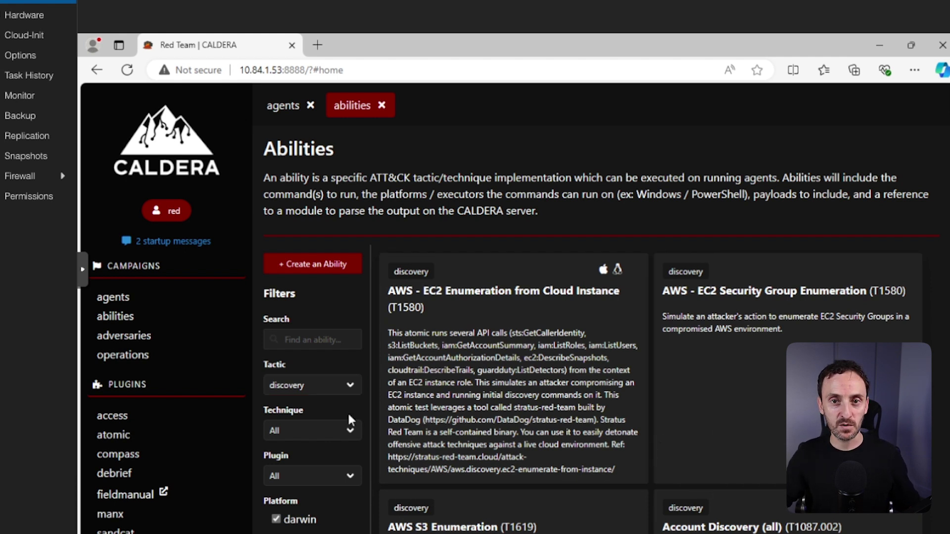
click(334, 429)
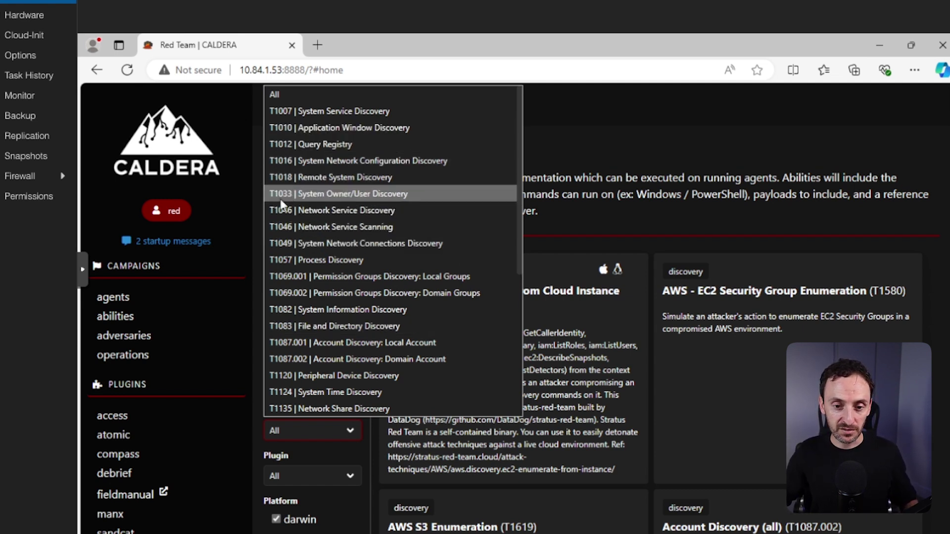
click(346, 177)
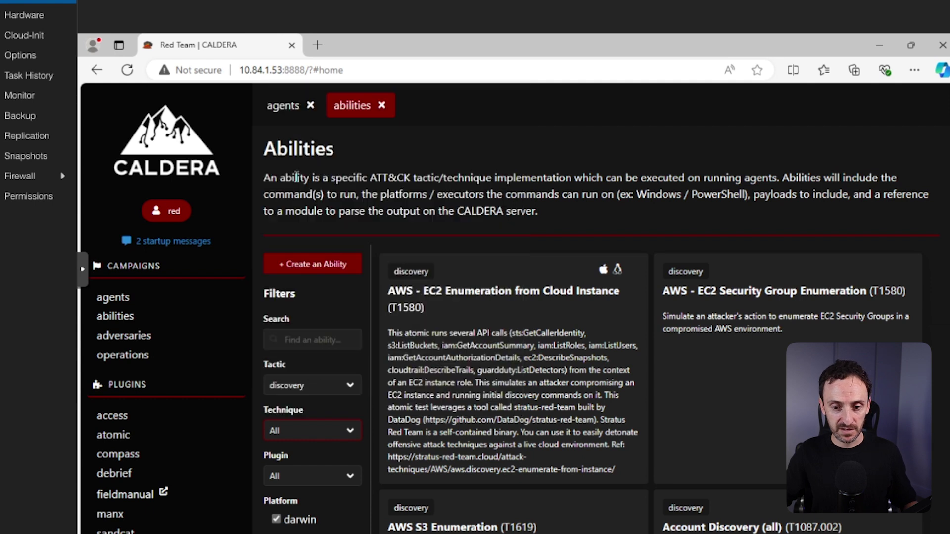
Copy the technique ID T1018 from the Adfind ability, then switch to the documentation window.
click(448, 297)
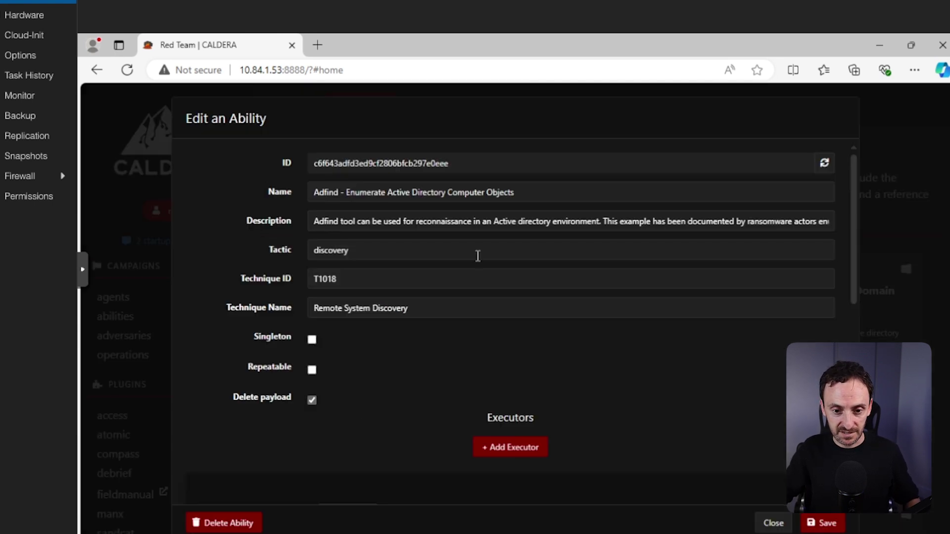
double_click(334, 280)
right_click(329, 278)
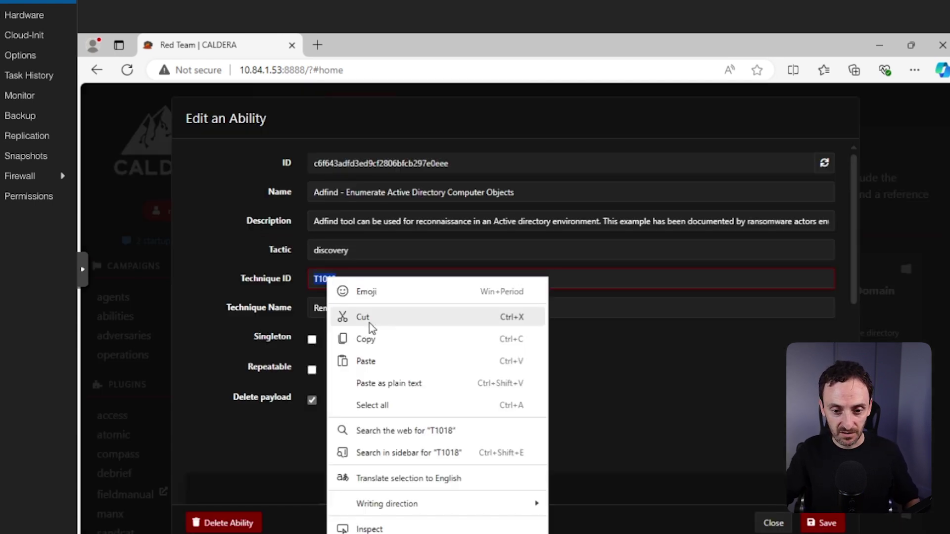
click(372, 340)
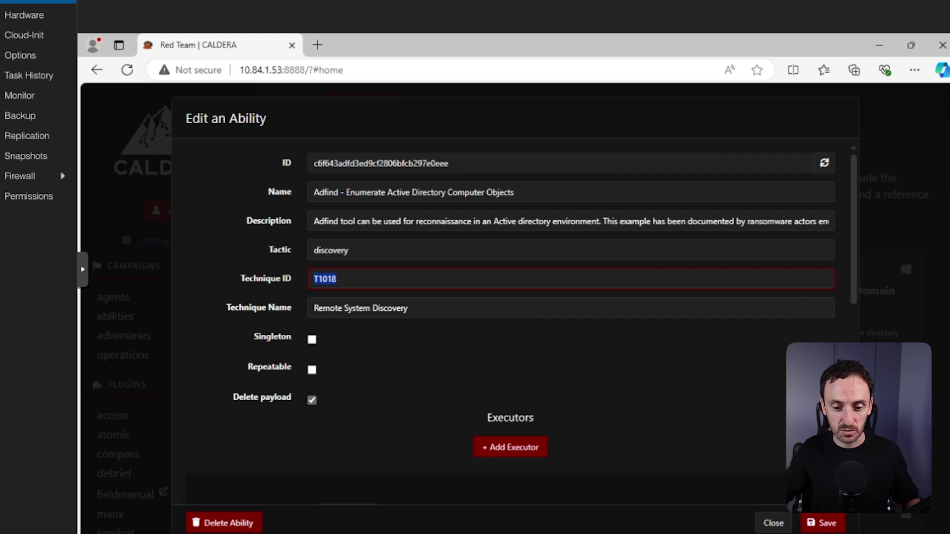
mouse_move(485, 513)
click(343, 508)
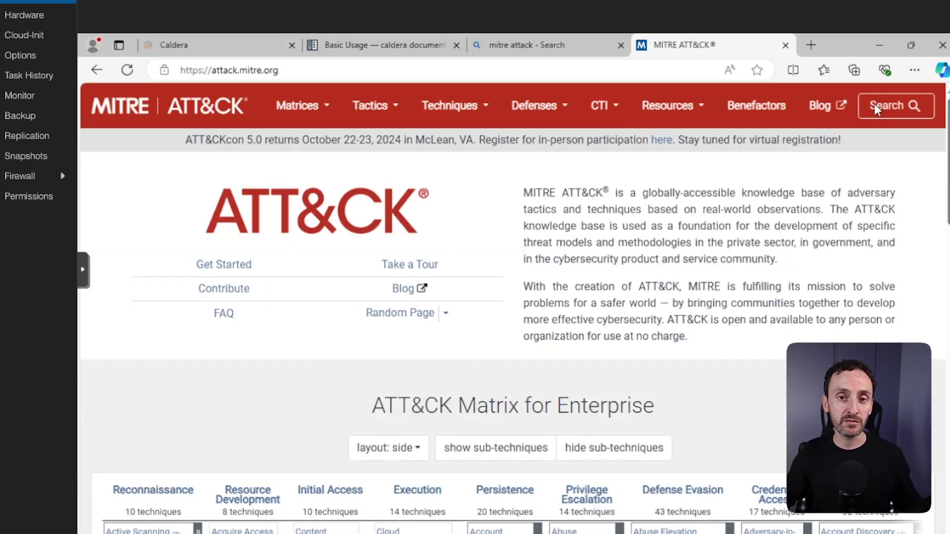
Search attack.mitre.org for the pasted T1018 to reach Remote System Discovery.
click(875, 107)
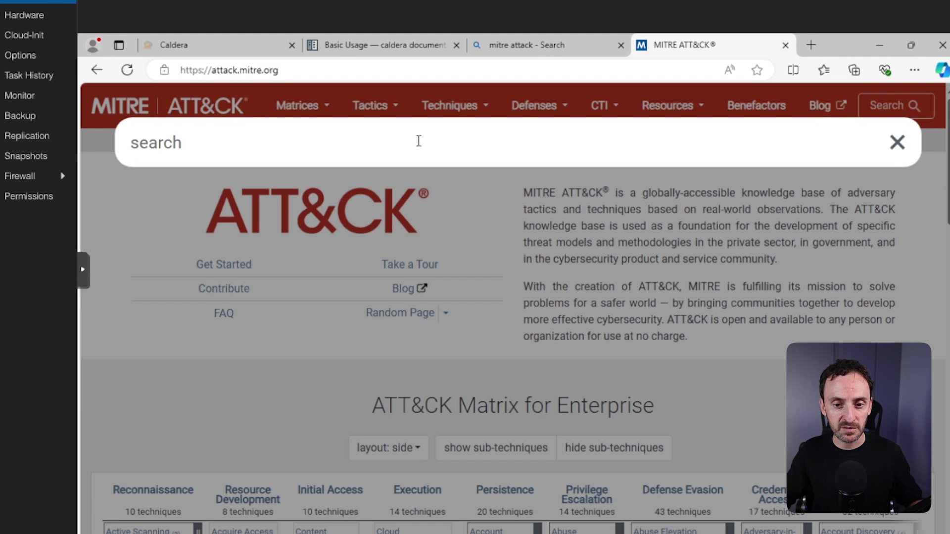
right_click(399, 139)
click(435, 249)
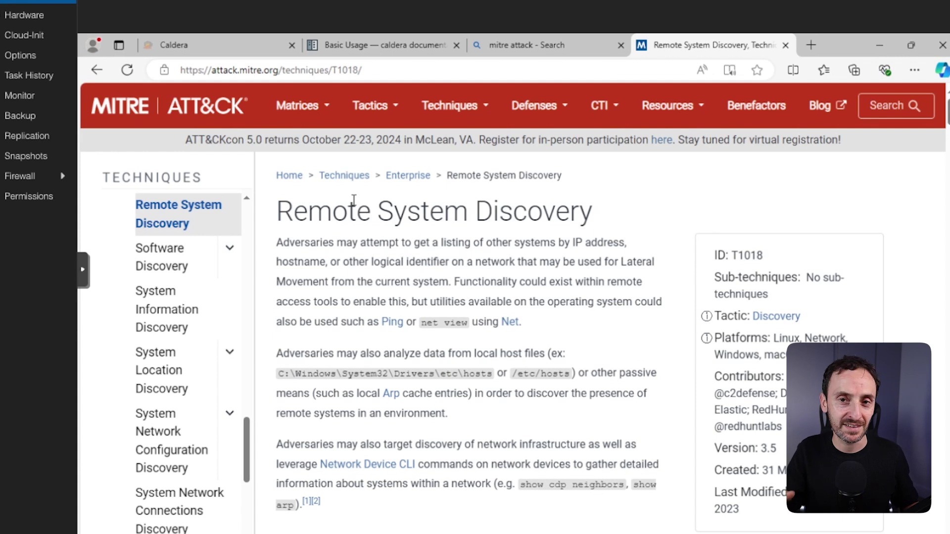
Back in CALDERA, close the Adfind ability editor and open the Adversaries page.
click(473, 513)
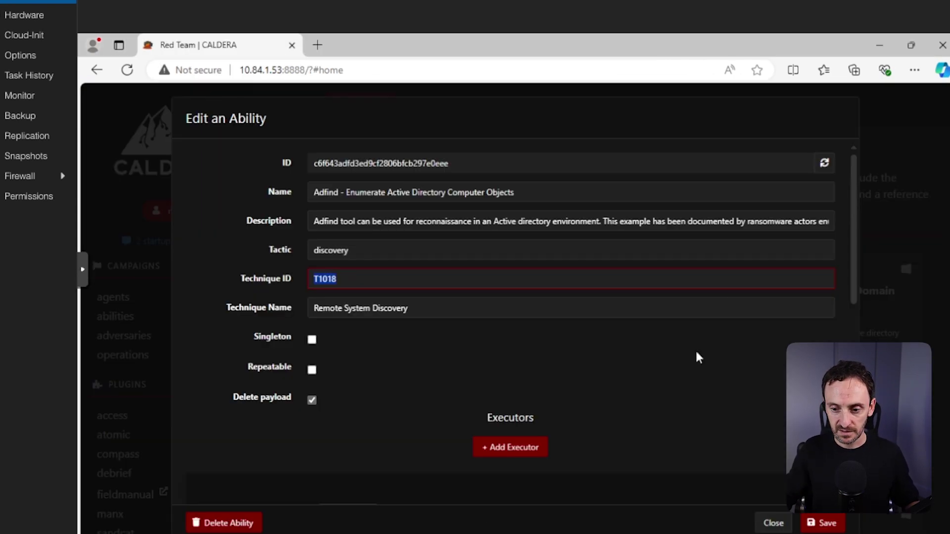
click(772, 524)
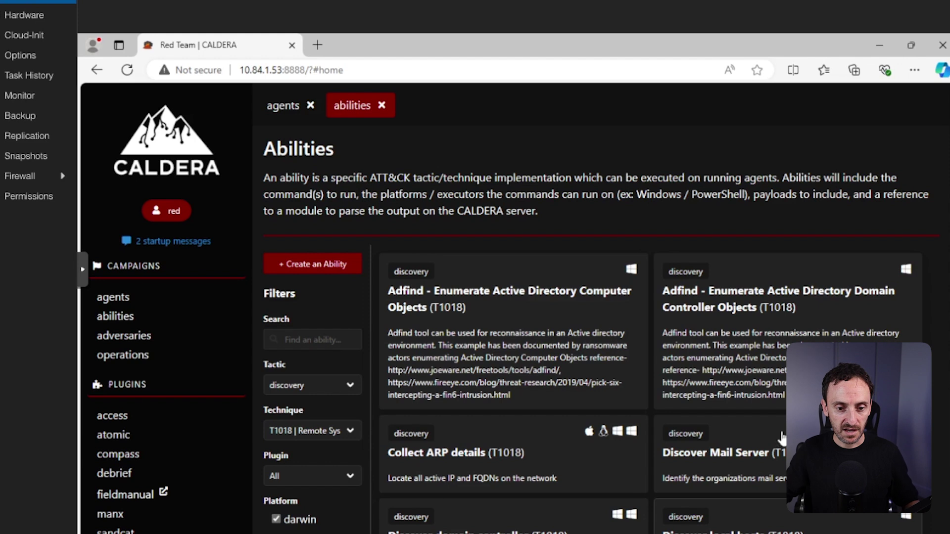
click(143, 336)
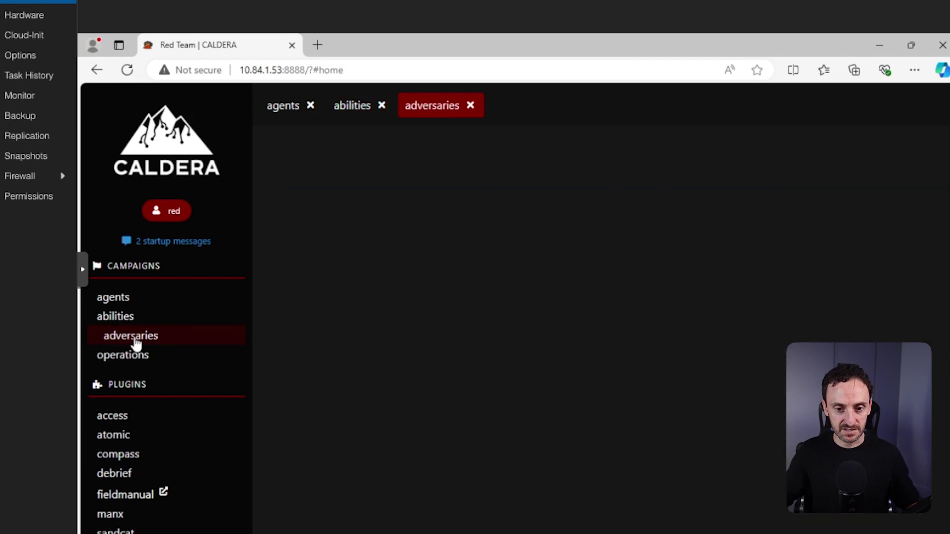
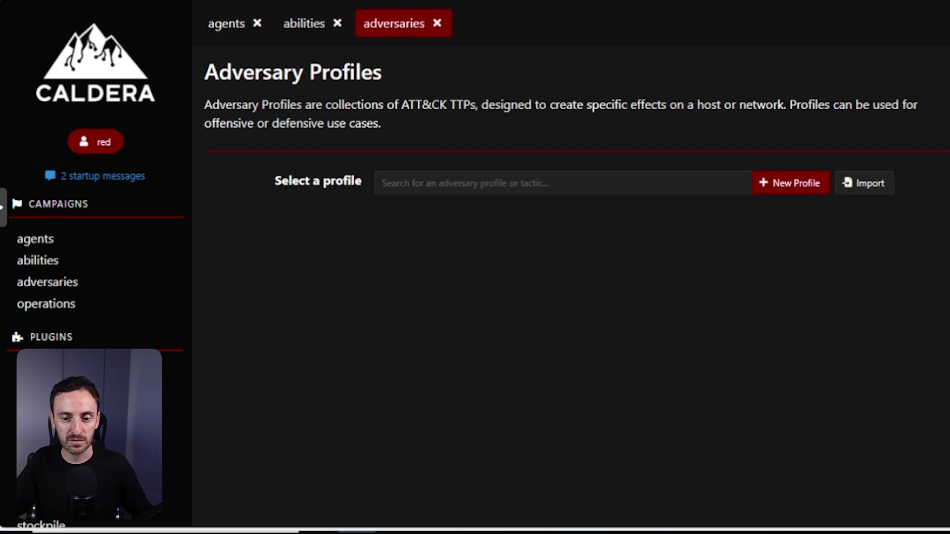
Select the Advanced Thief (collection, exfiltration) profile from the adversary profile dropdown.
click(485, 180)
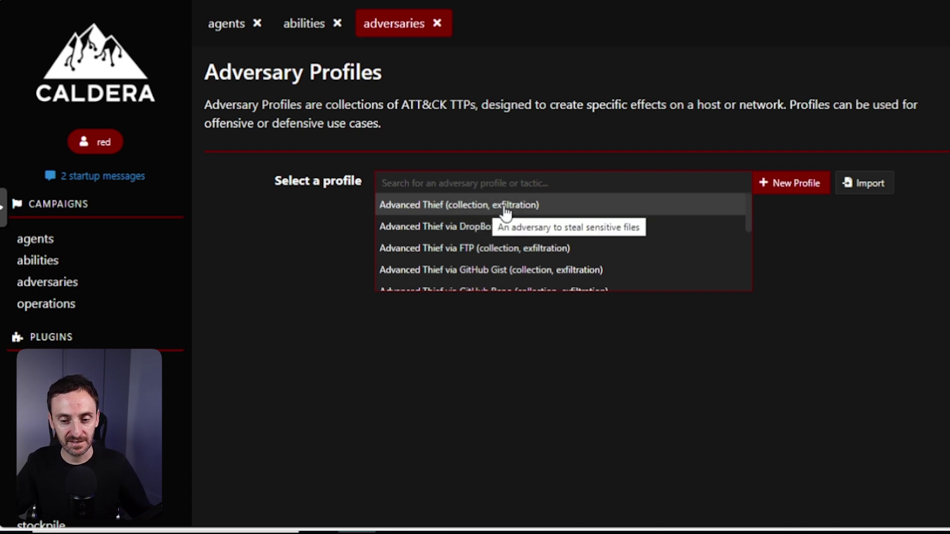
click(467, 205)
scroll(439, 307, down, 2)
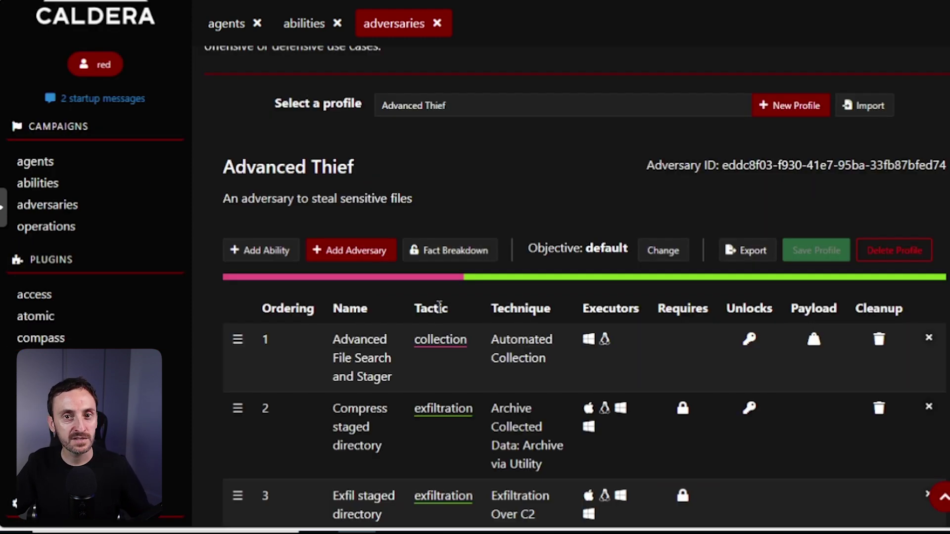
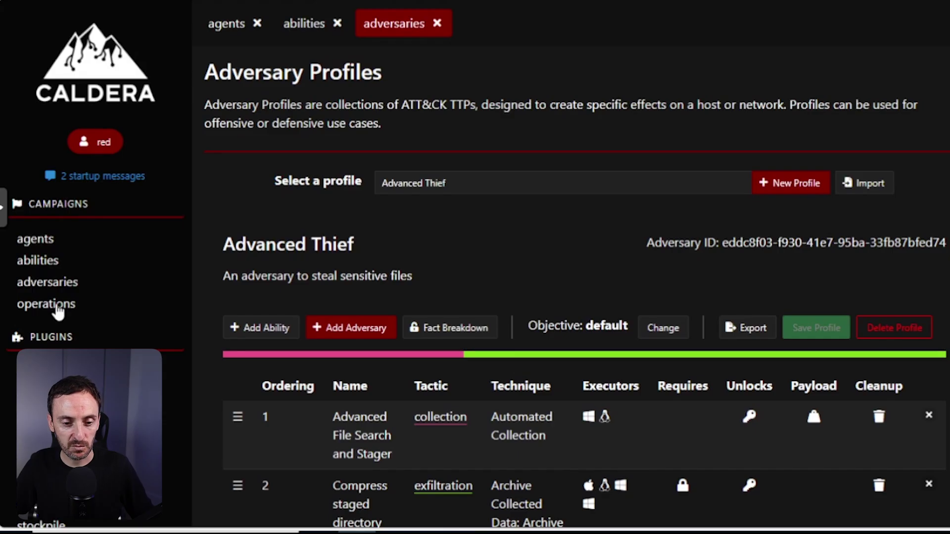
From Operations, open Start New Operation, showing adversary 'No adversary (manual)' and fact source 'basic'.
click(56, 311)
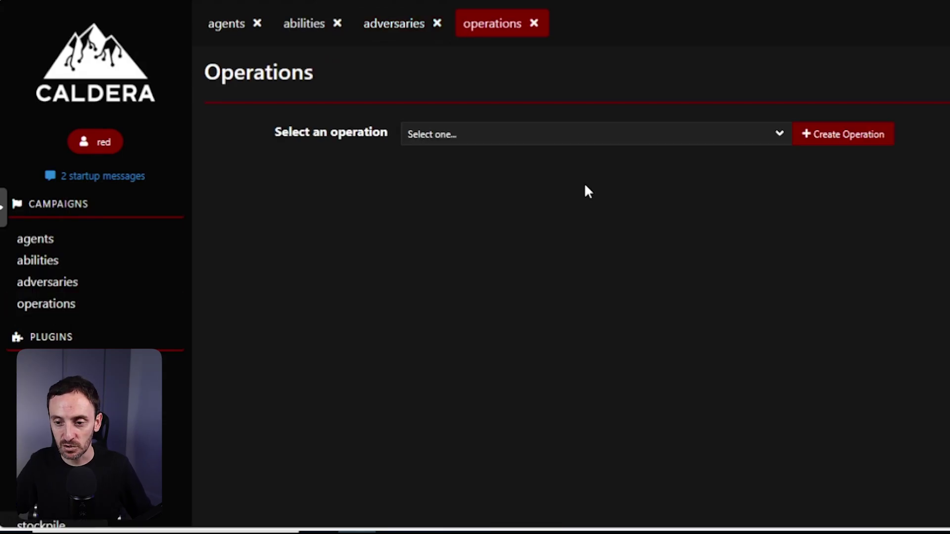
click(687, 143)
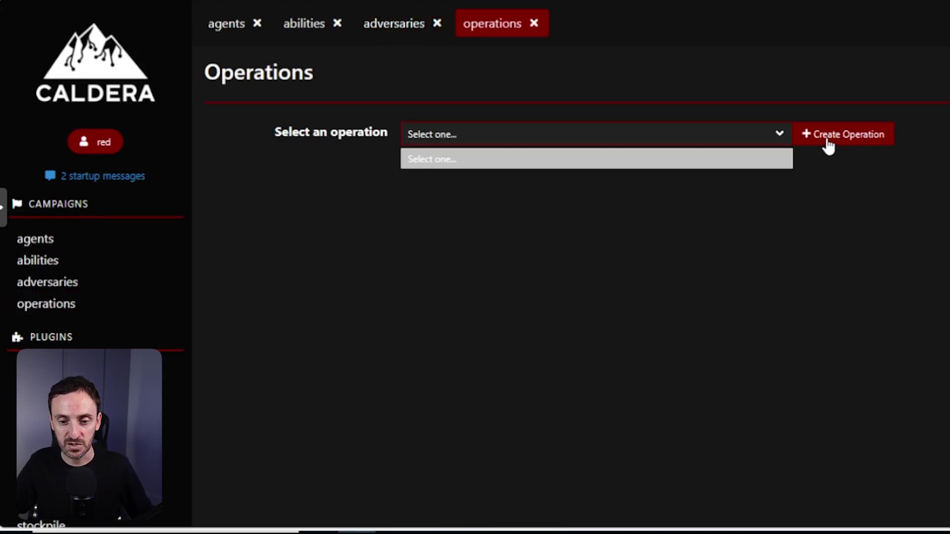
click(826, 136)
click(465, 221)
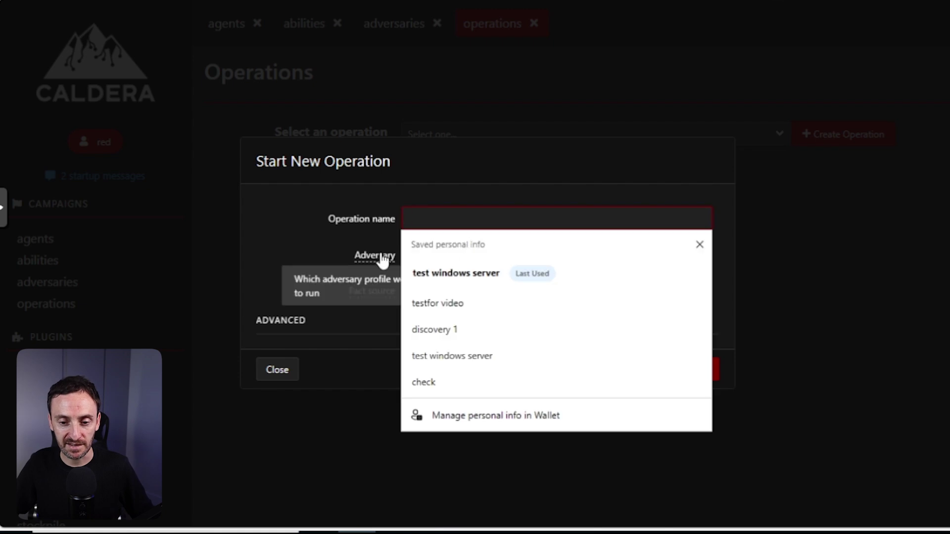
click(439, 252)
key(Tab)
key(Tab)
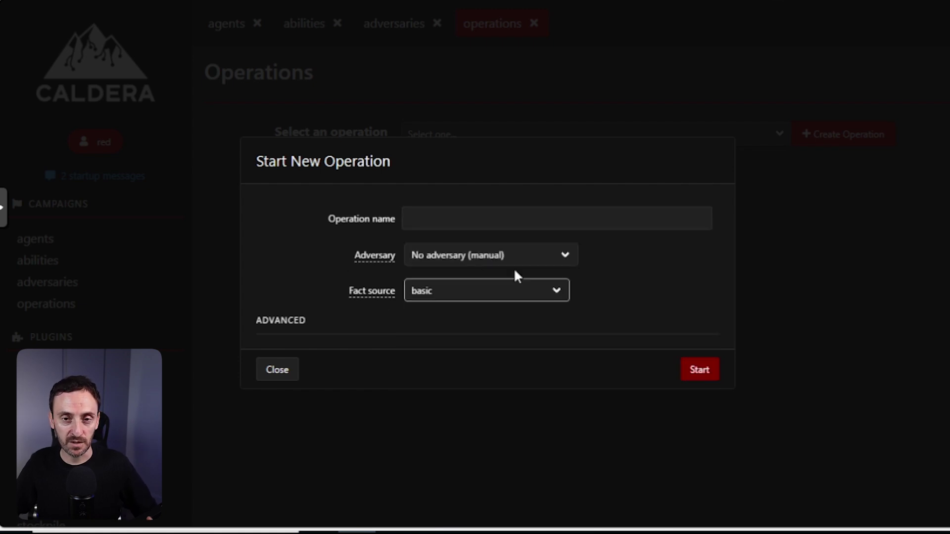
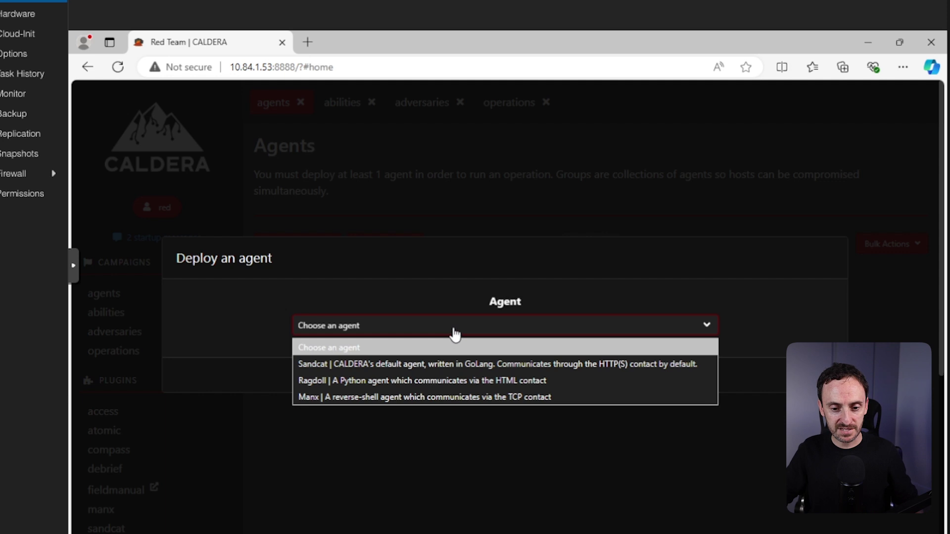
Select the Windows platform for the Sandcat agent to reveal its psh deployment command.
click(366, 364)
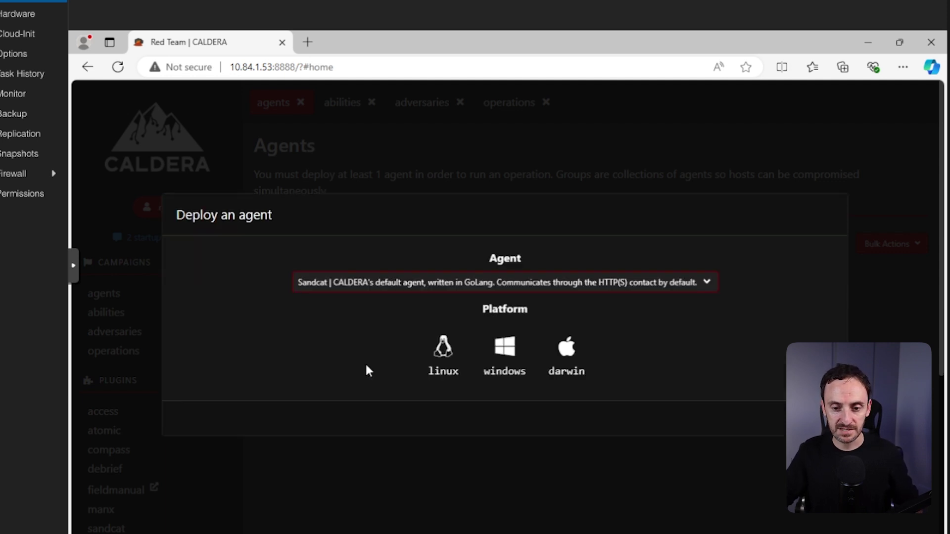
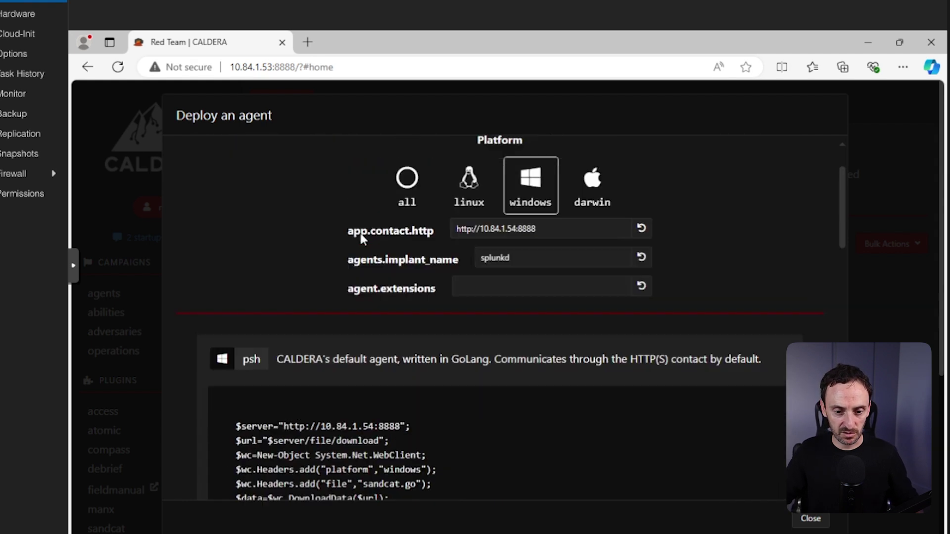
scroll(318, 341, down, 1)
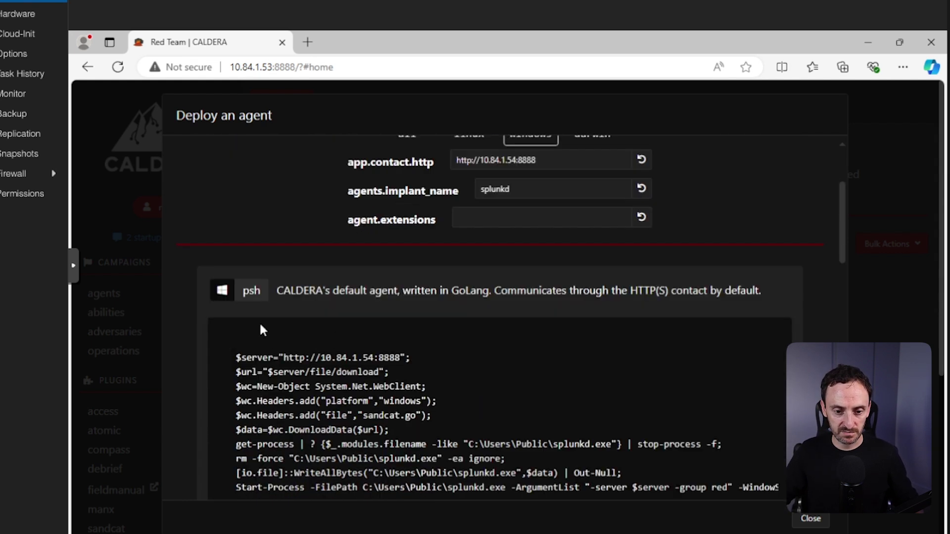
scroll(239, 348, down, 3)
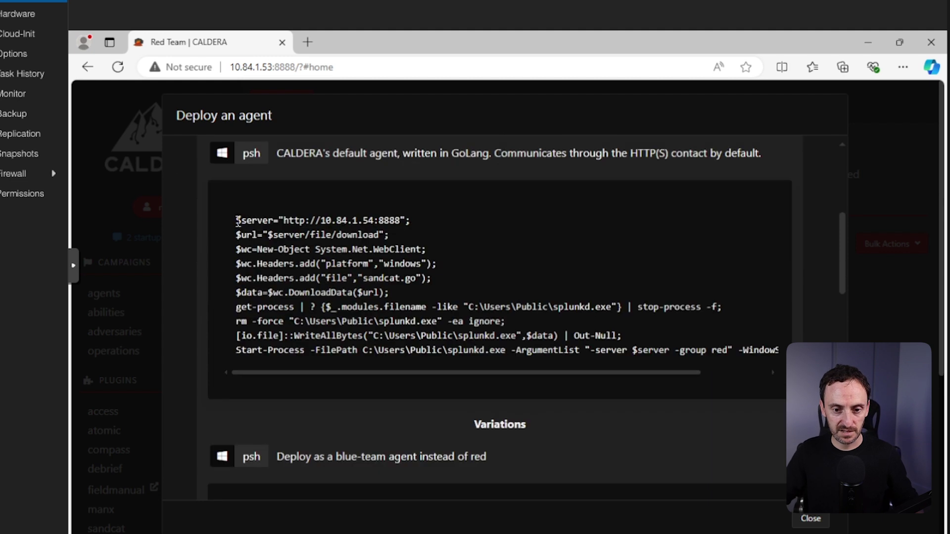
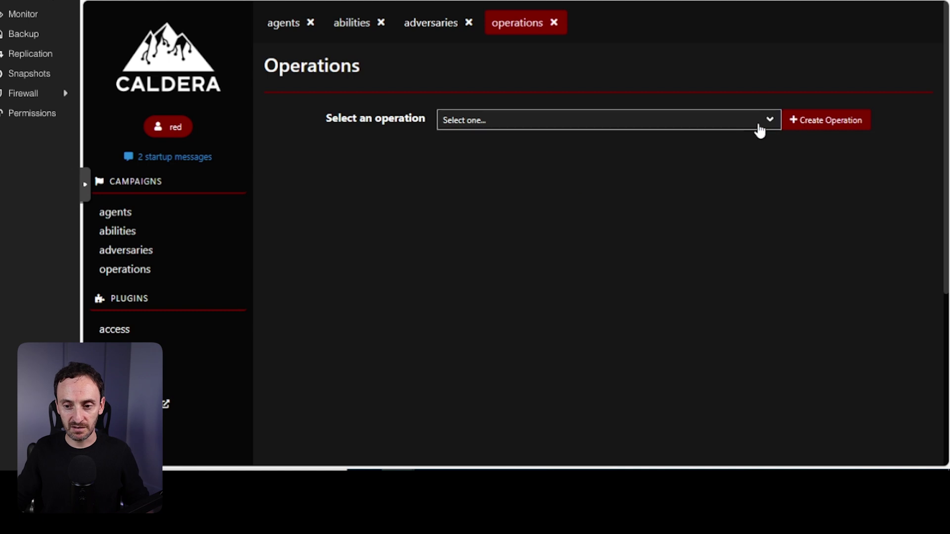
Create the 'test windows server' operation with no adversary and basic facts, then start it.
click(755, 123)
click(802, 124)
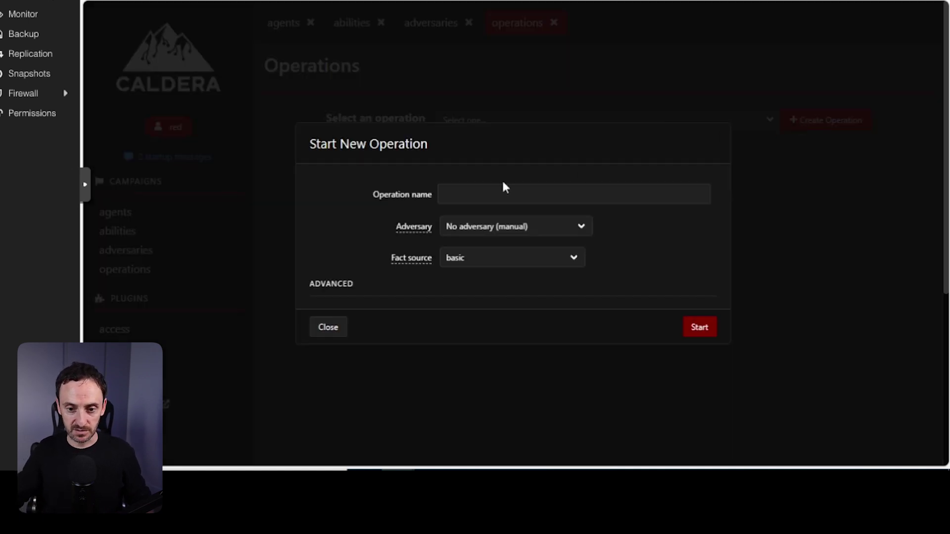
click(493, 191)
text(test)
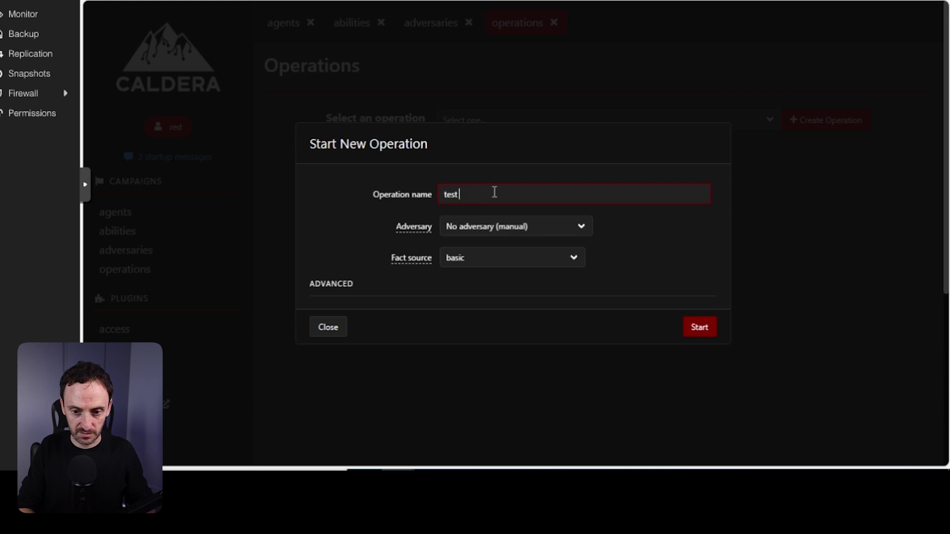
text( windows server)
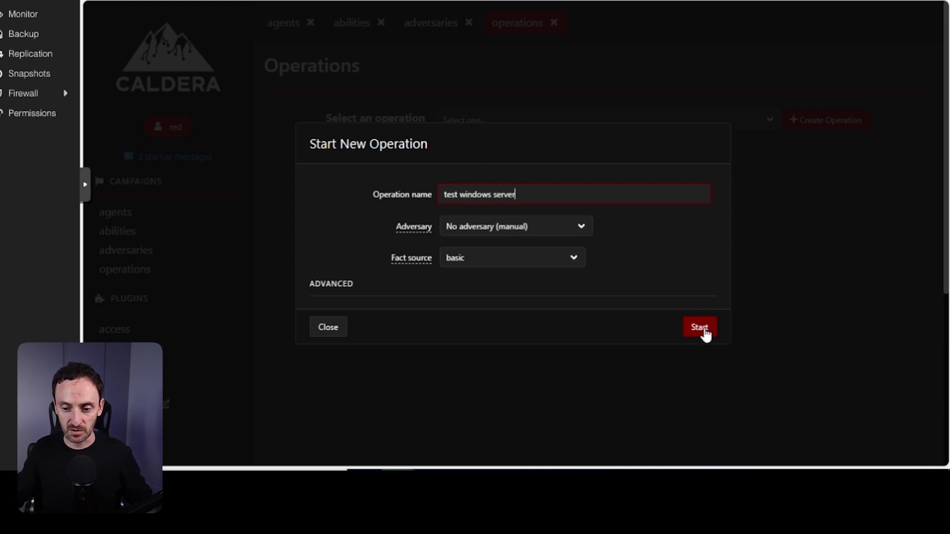
click(702, 327)
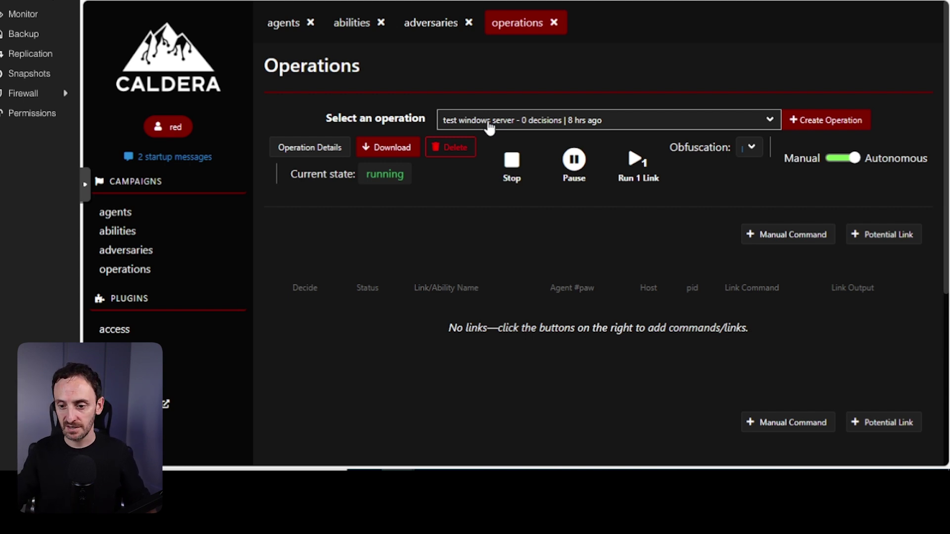
Bring up the New Manual Command form with the agent and cmd executor selected.
click(775, 240)
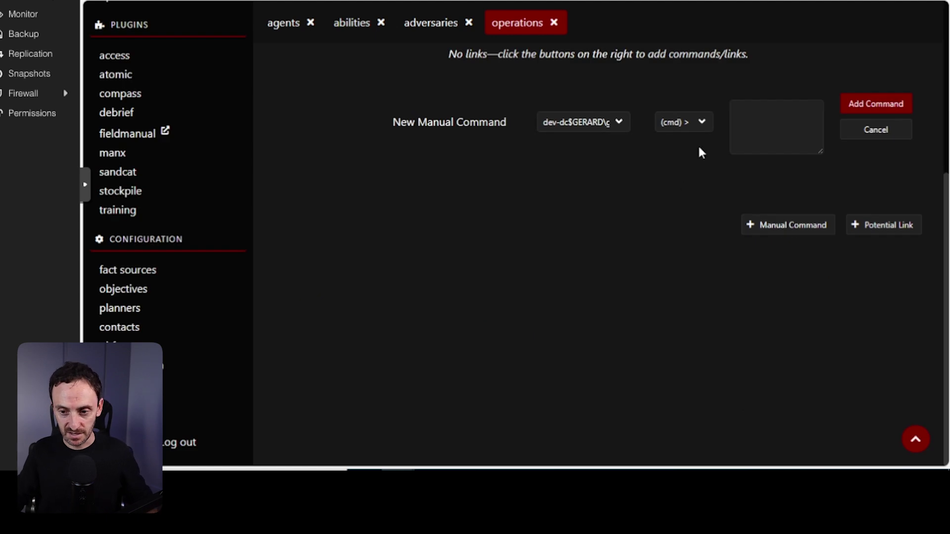
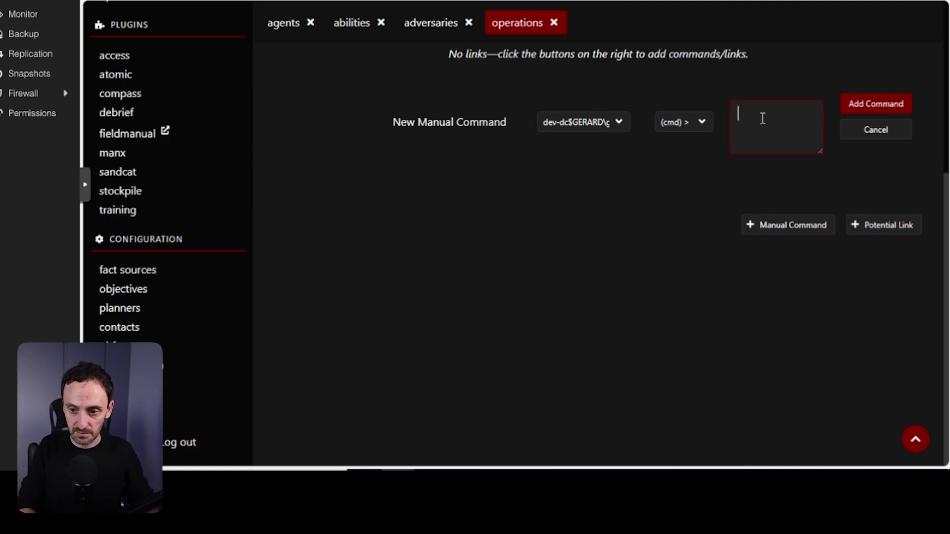
Add 'hostname' as a manual command for the dev-dc agent and confirm its new row.
text(hostname)
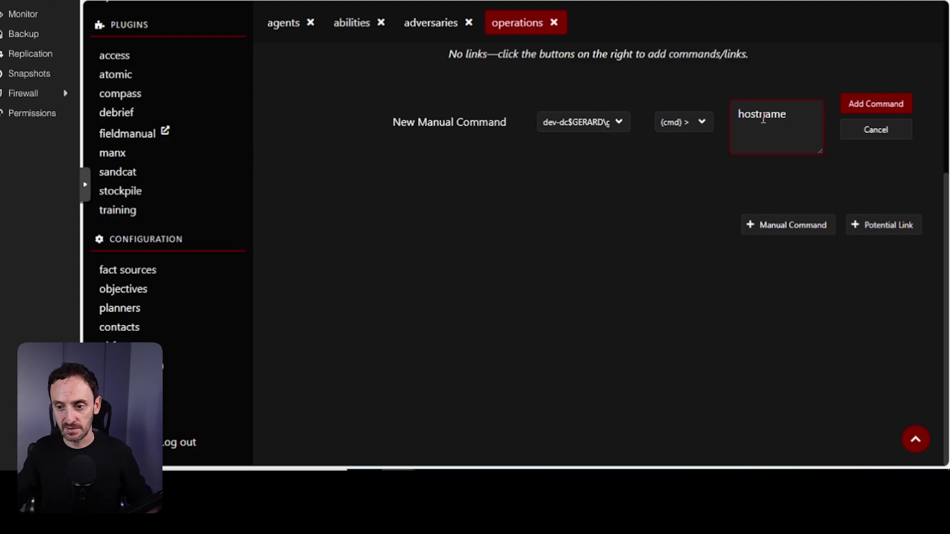
click(857, 109)
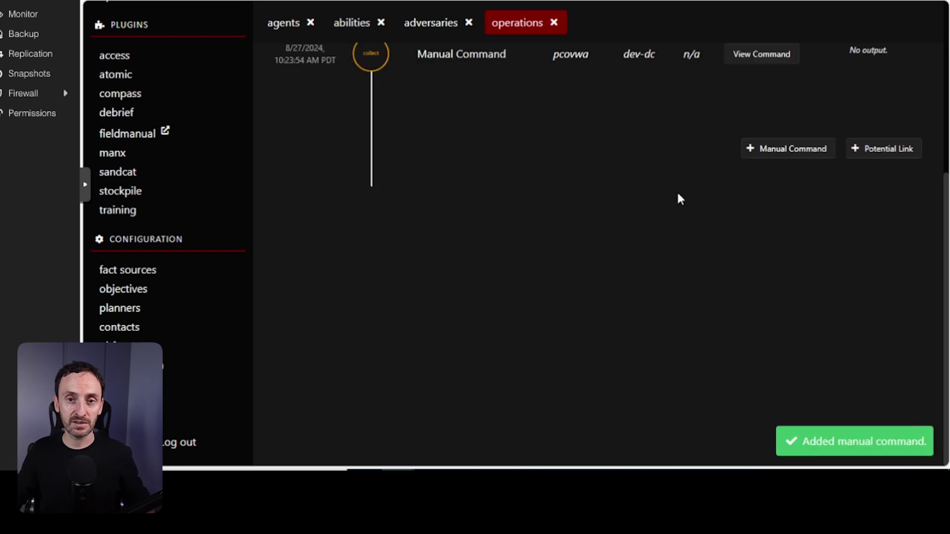
scroll(594, 180, up, 3)
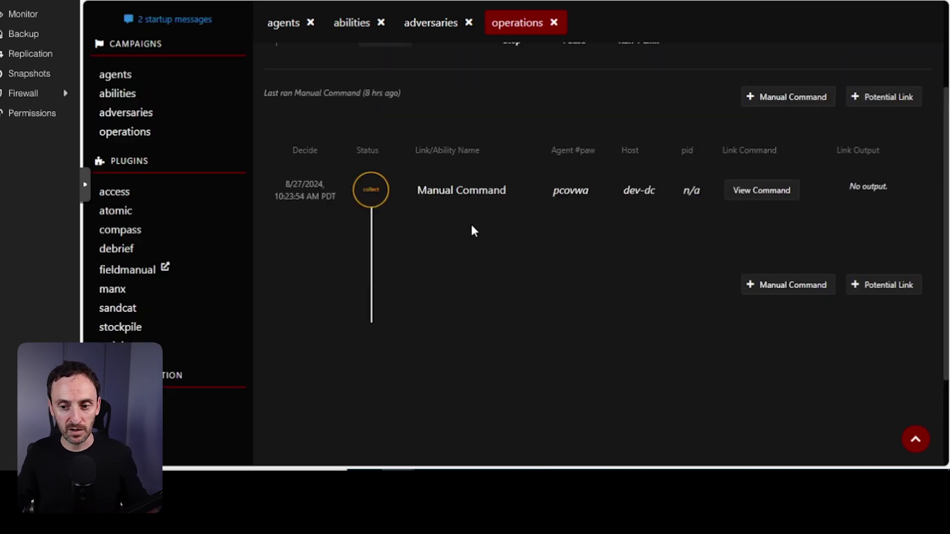
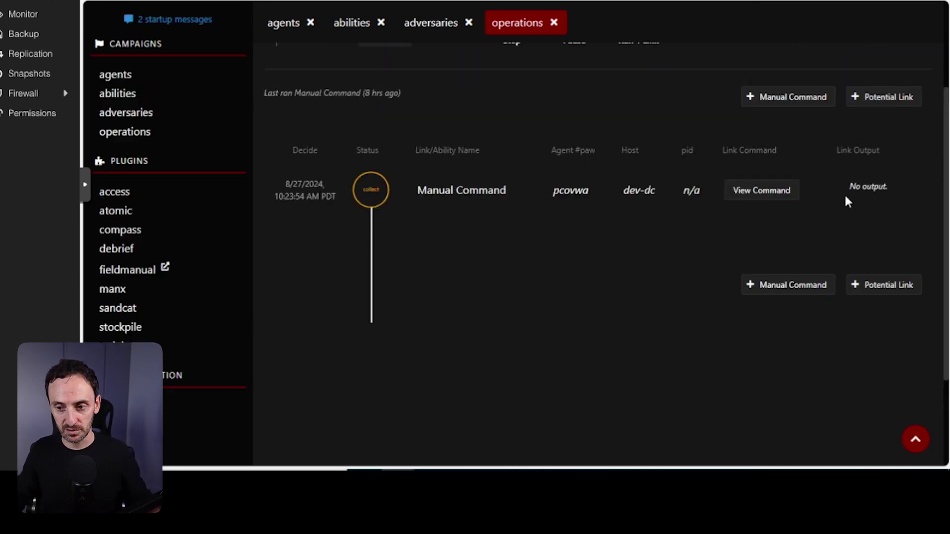
Add 'ipconfig' as a cmd manual command for the dev-dc agent.
click(764, 101)
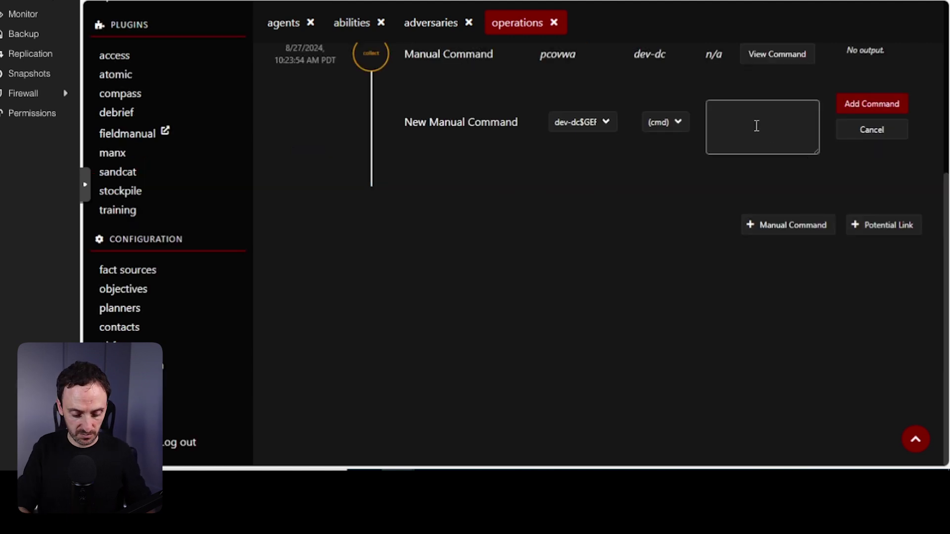
click(756, 125)
text(config)
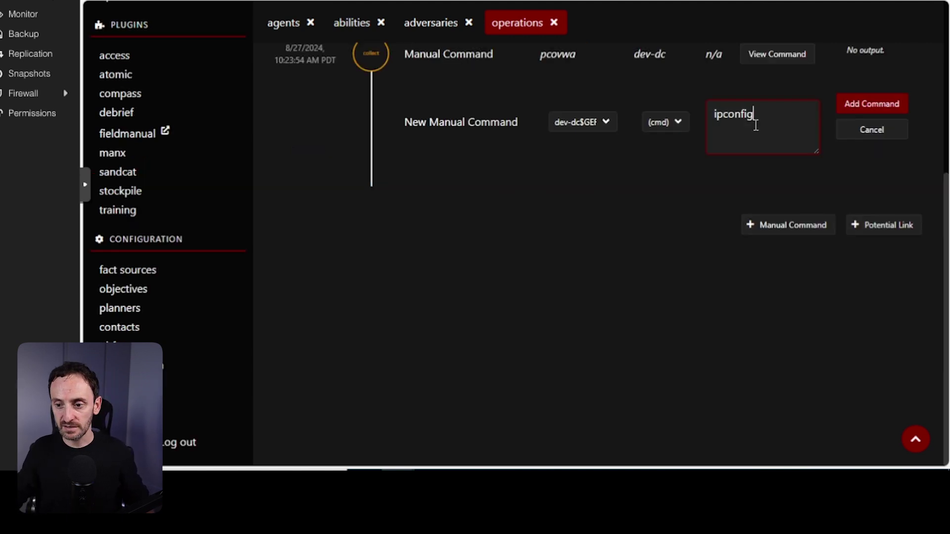
click(872, 104)
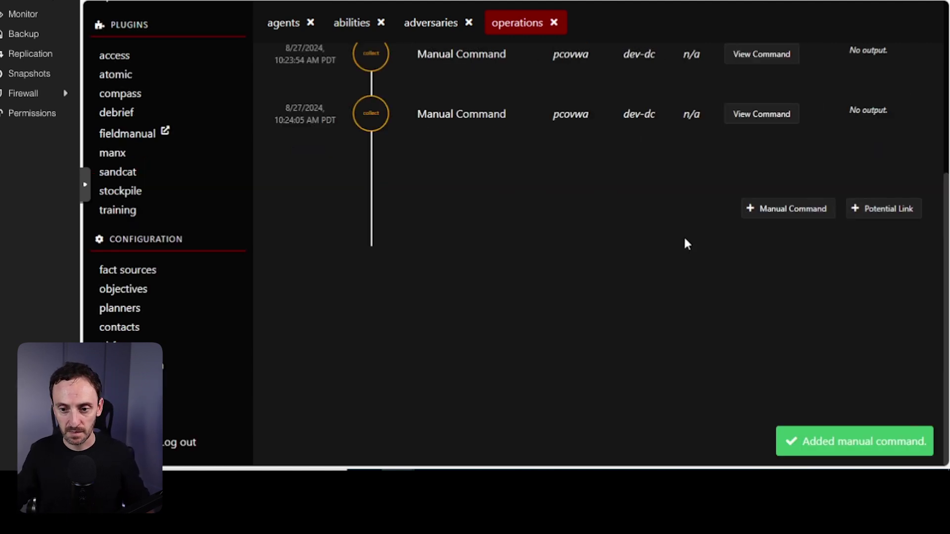
scroll(685, 244, up, 3)
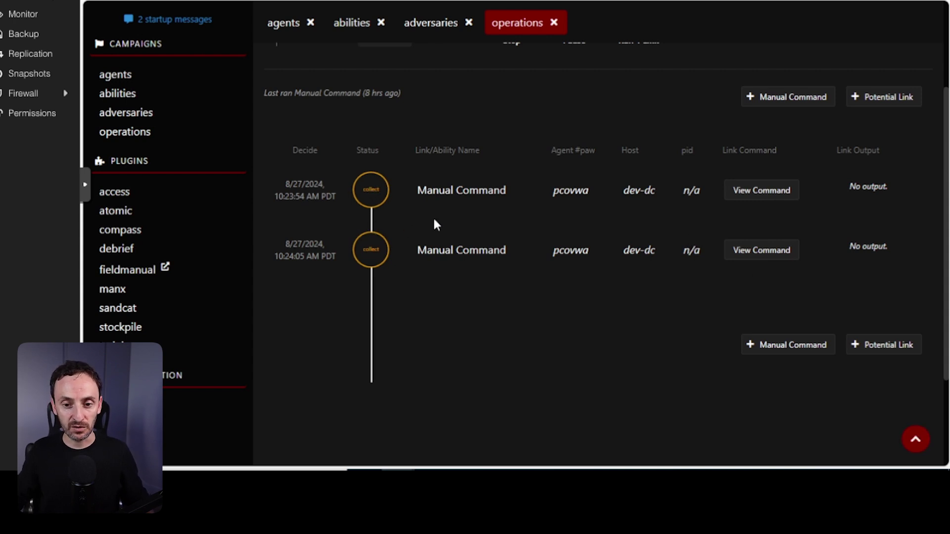
View the first manual command row's full text, which reads 'hostname'.
scroll(435, 222, up, 3)
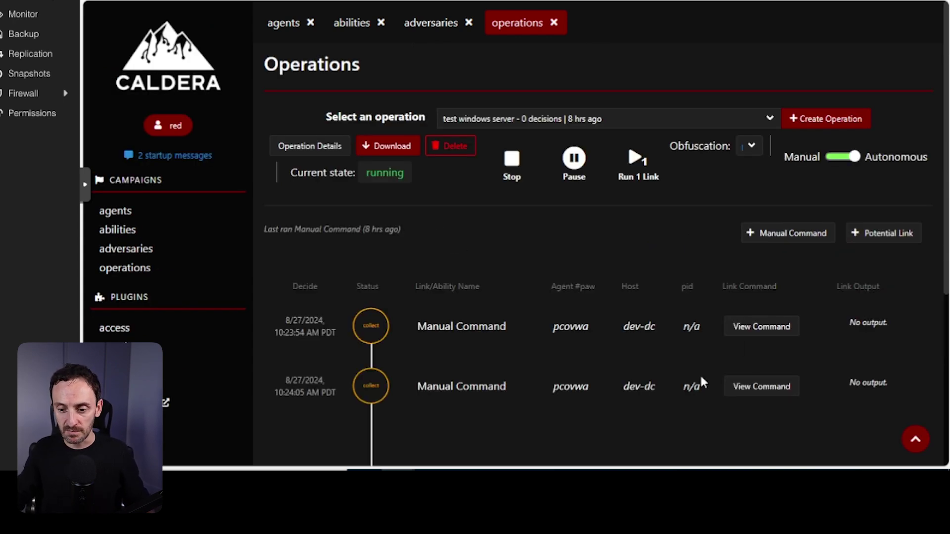
click(747, 328)
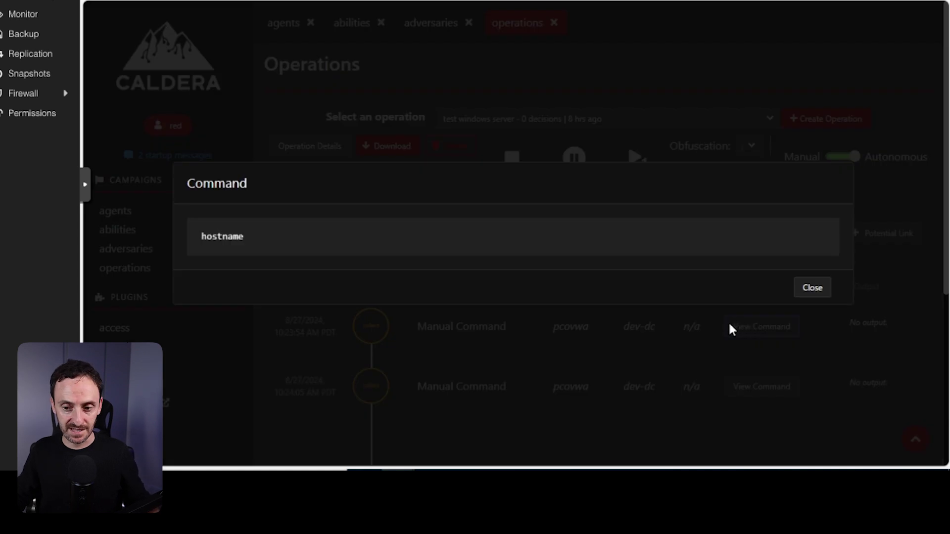
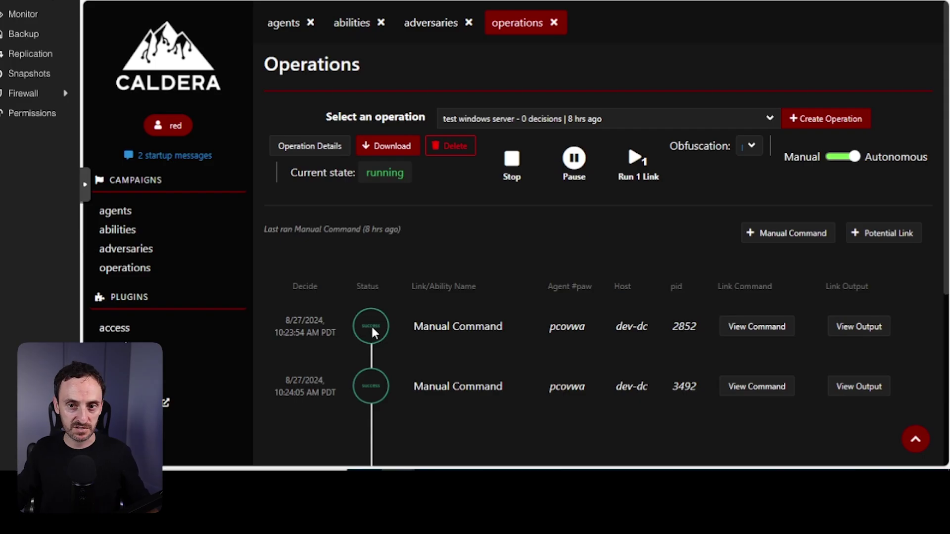
Check the first command's output shows hostname dev-dc, then view the second command's IP address facts.
click(856, 329)
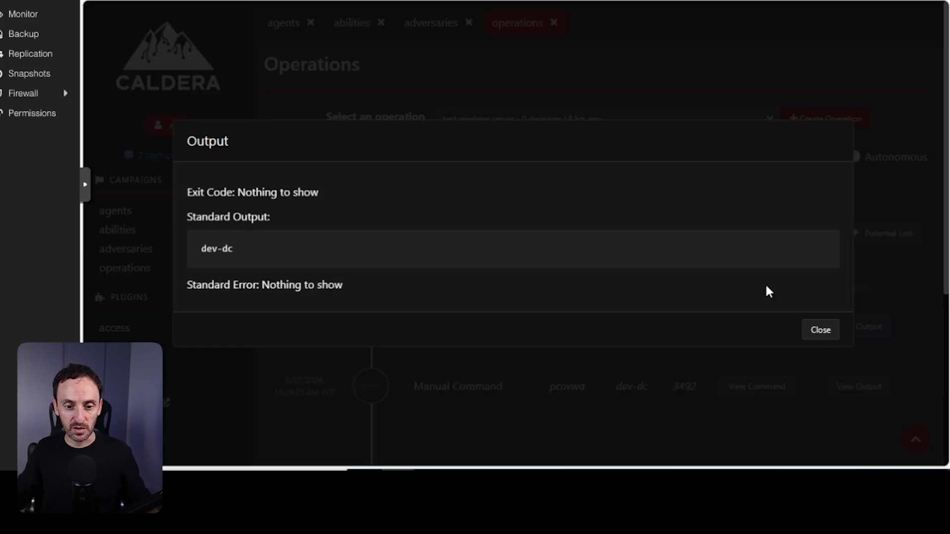
drag(206, 250, 242, 253)
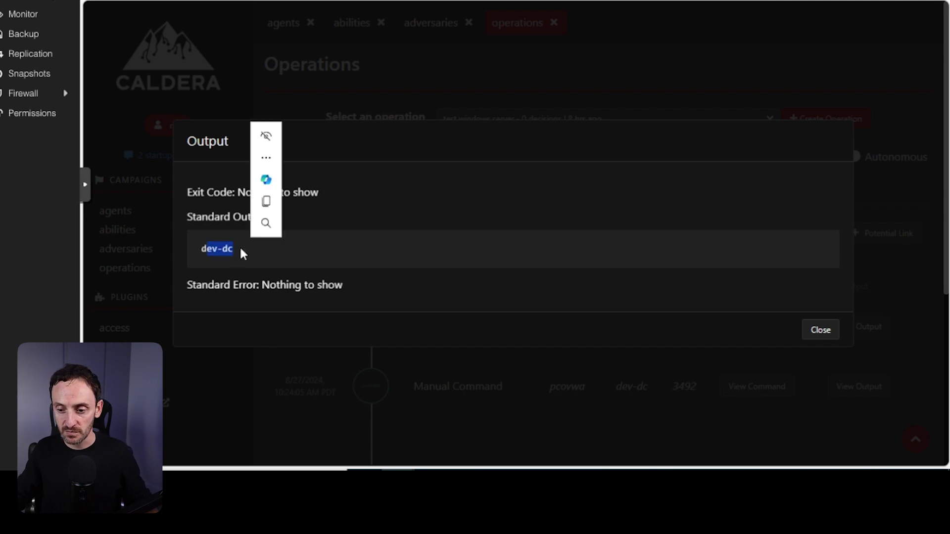
click(820, 330)
click(857, 389)
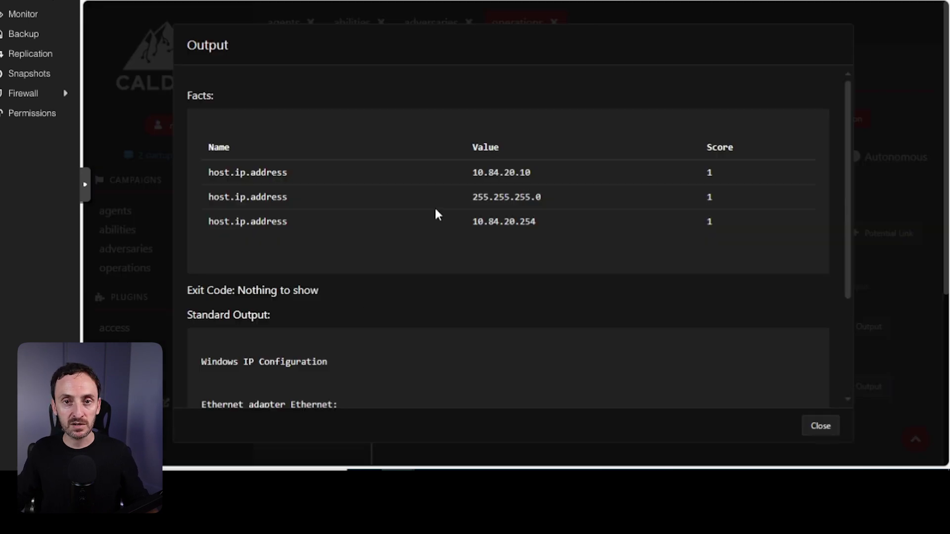
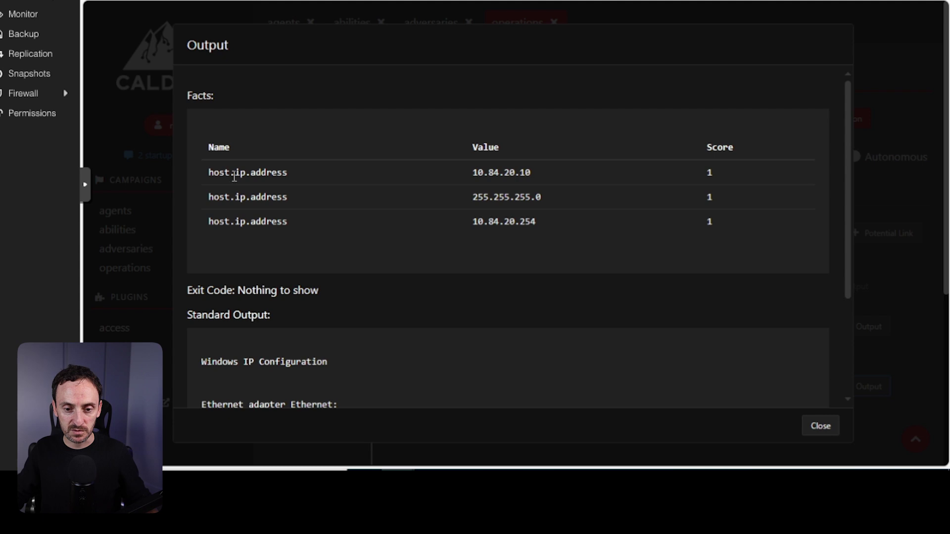
Select the three collected host.ip.address facts: 10.84.20.10, 255.255.255.0 and 10.84.20.254.
drag(202, 184, 551, 233)
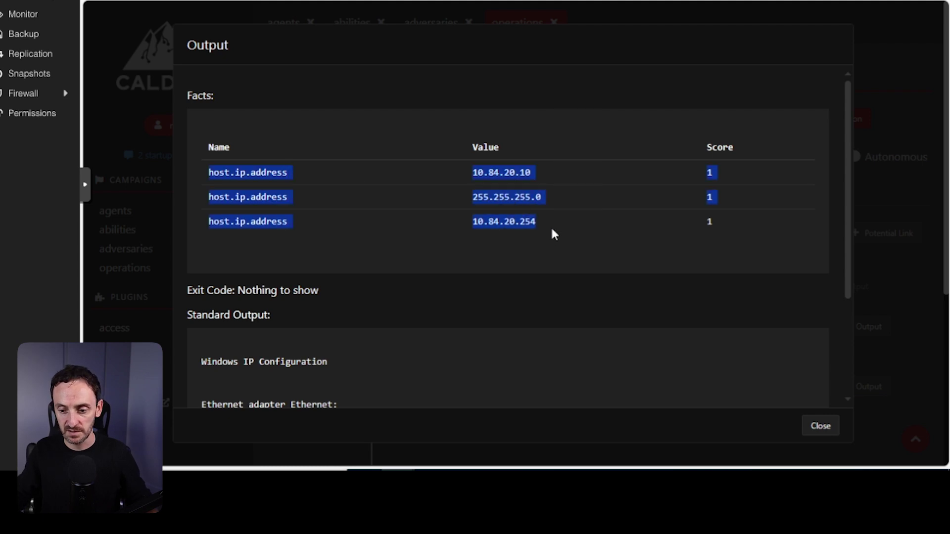
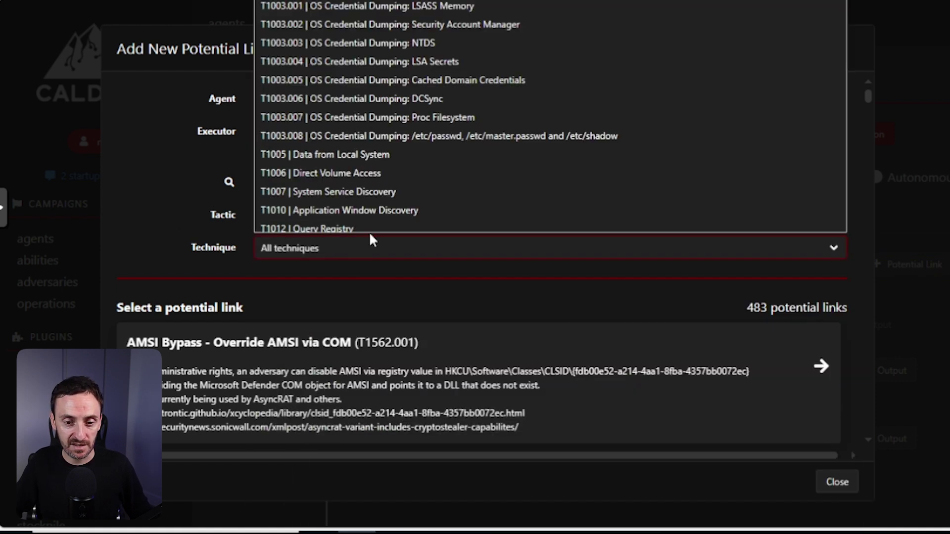
Close the Technique dropdown without choosing a technique and focus the 'Search for a link...' box.
click(179, 204)
click(285, 182)
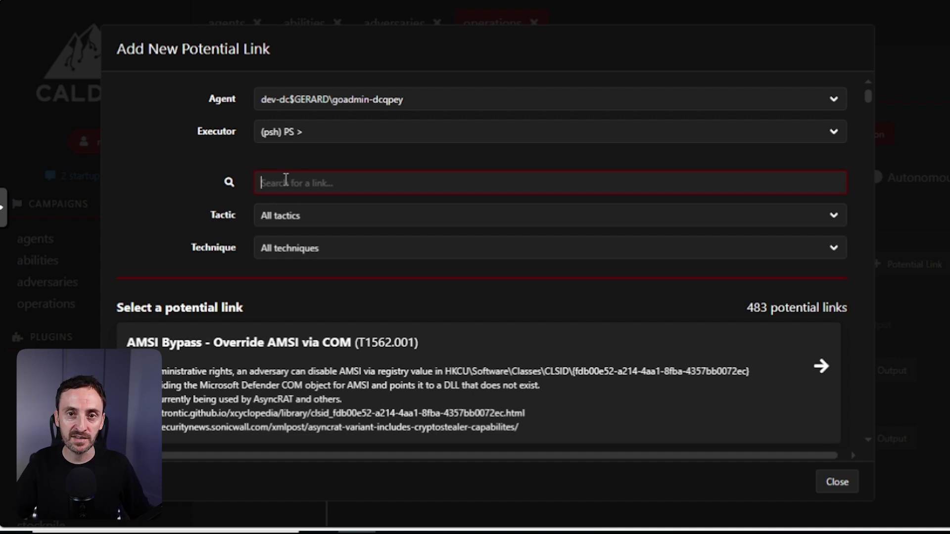
Search the potential links for 'system servic' to locate System Service Discovery (T1007).
text(system )
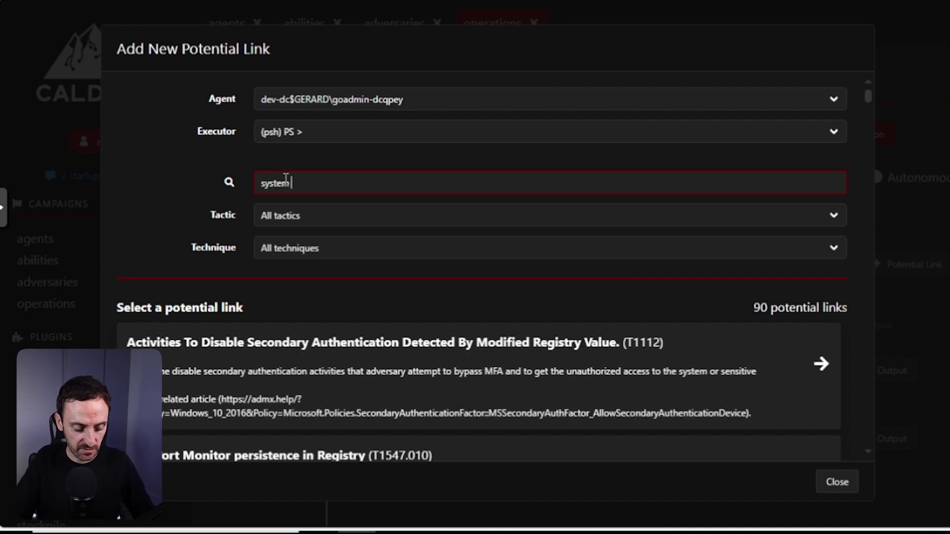
text(servic)
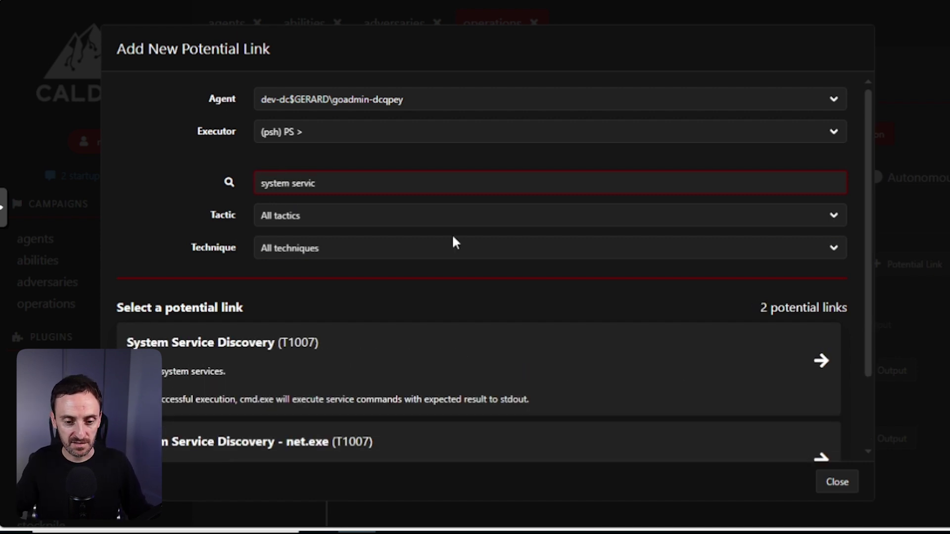
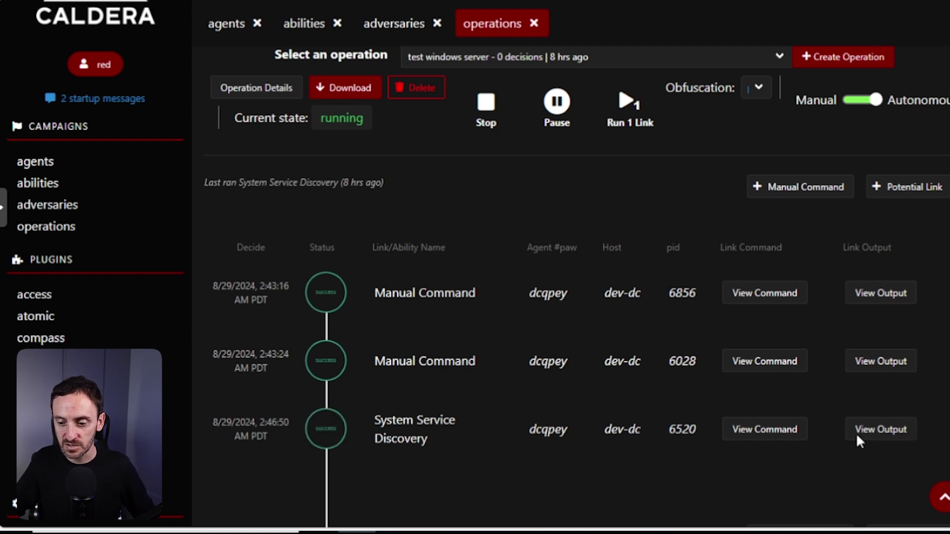
Open the System Service Discovery output and scroll through its process list with session names and memory usage.
click(871, 430)
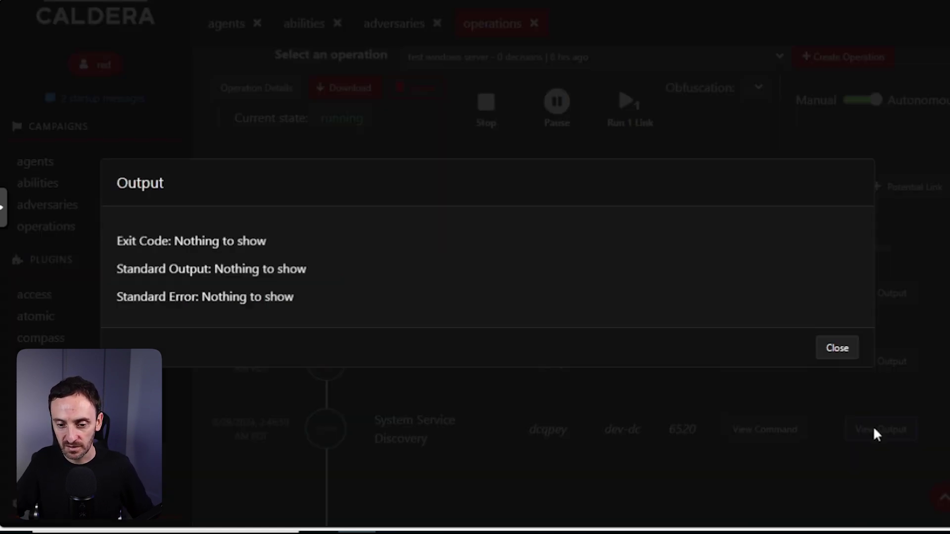
scroll(205, 290, down, 12)
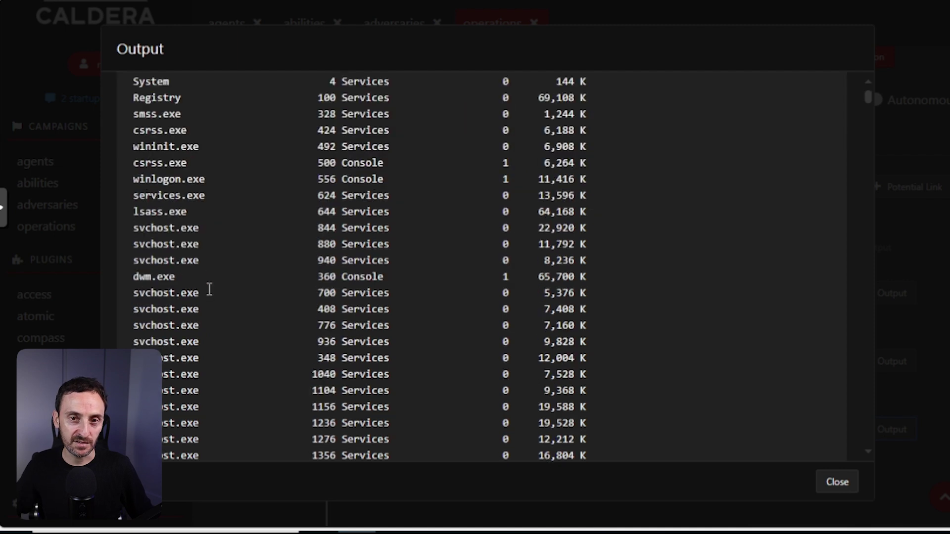
scroll(213, 292, down, 10)
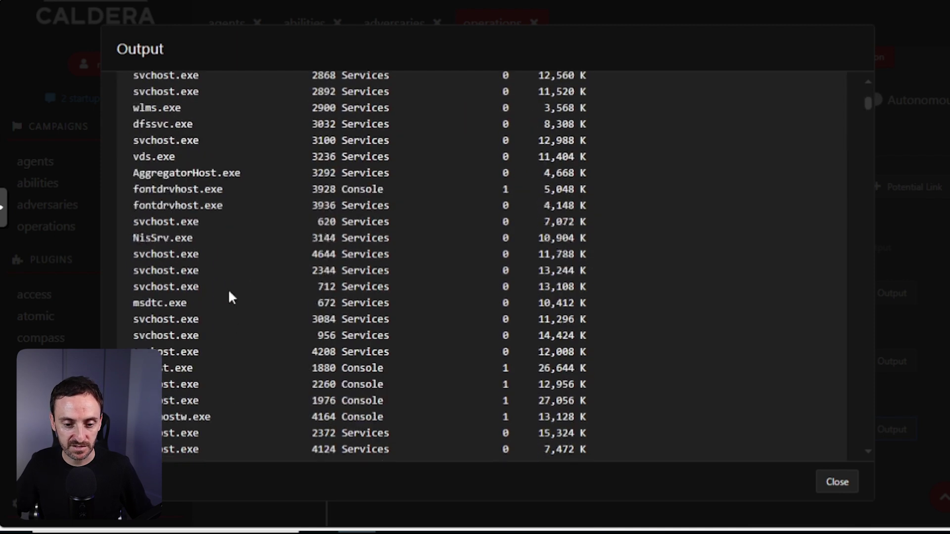
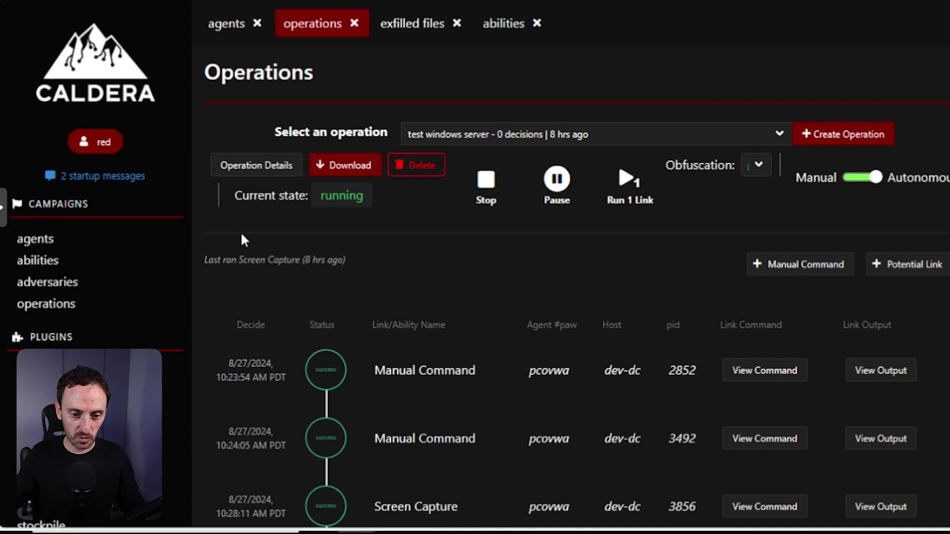
Load the 'Check (discovery)' adversary profile on the adversaries page.
click(144, 282)
click(500, 179)
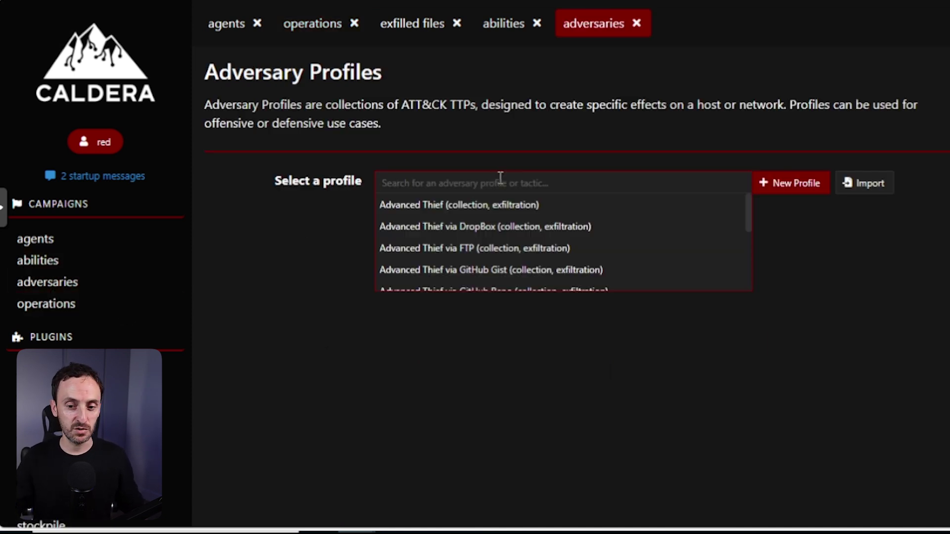
scroll(749, 221, down, 3)
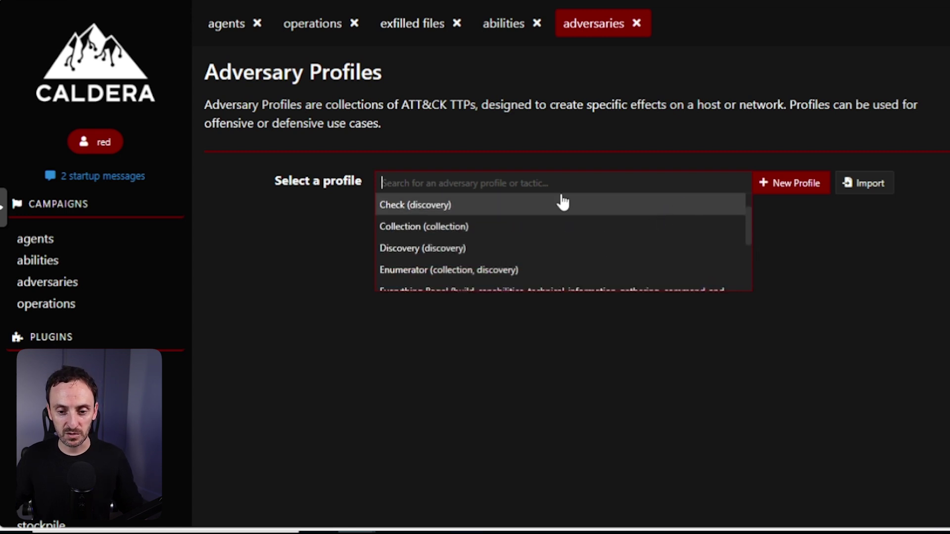
click(427, 207)
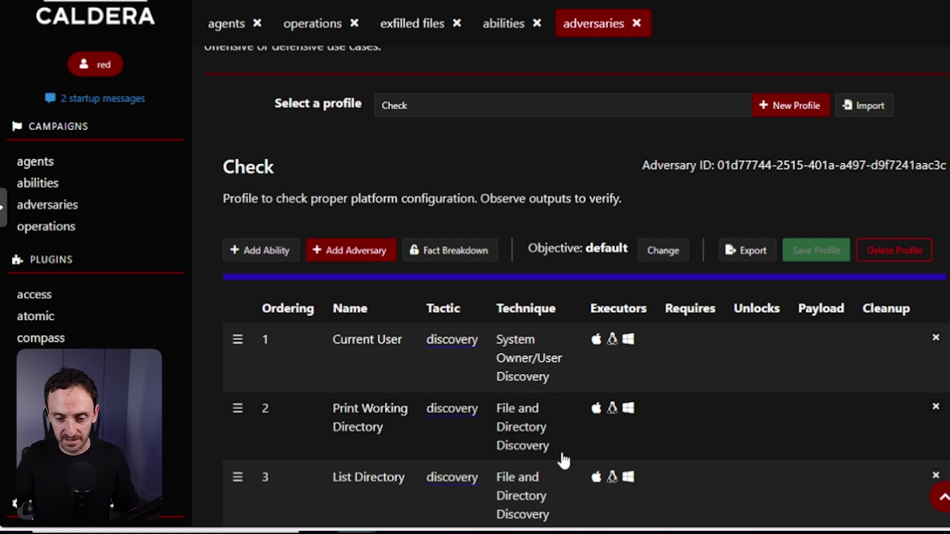
Scroll through the Check profile's table to review its eight discovery abilities.
scroll(600, 410, down, 4)
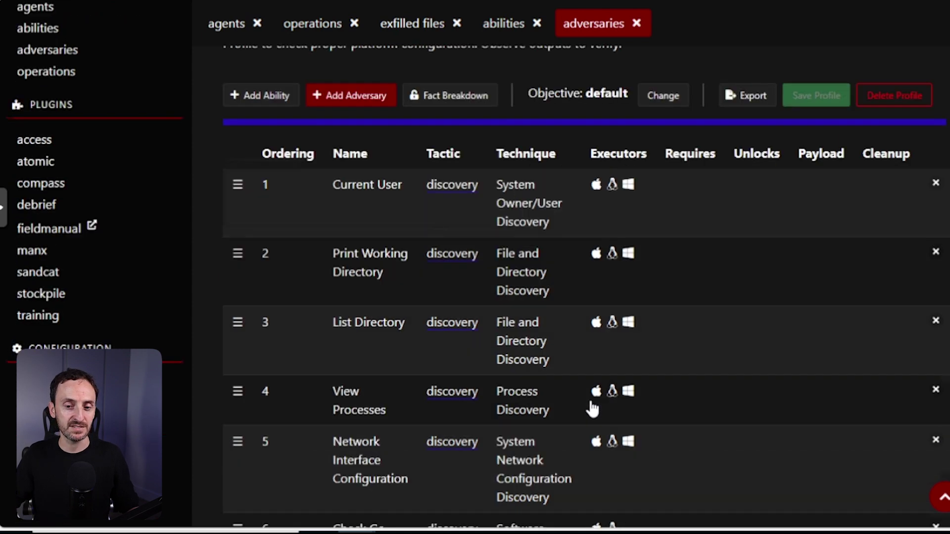
scroll(584, 412, down, 1)
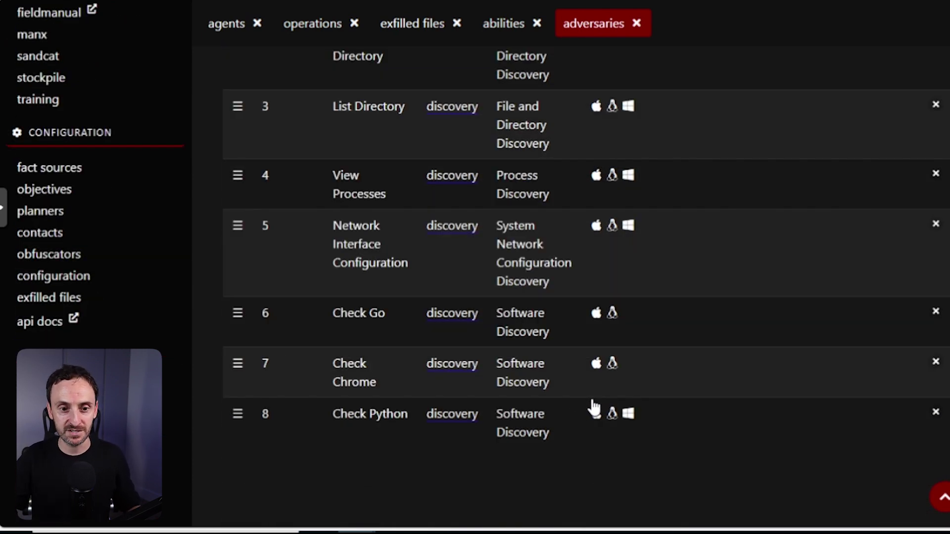
scroll(151, 106, up, 5)
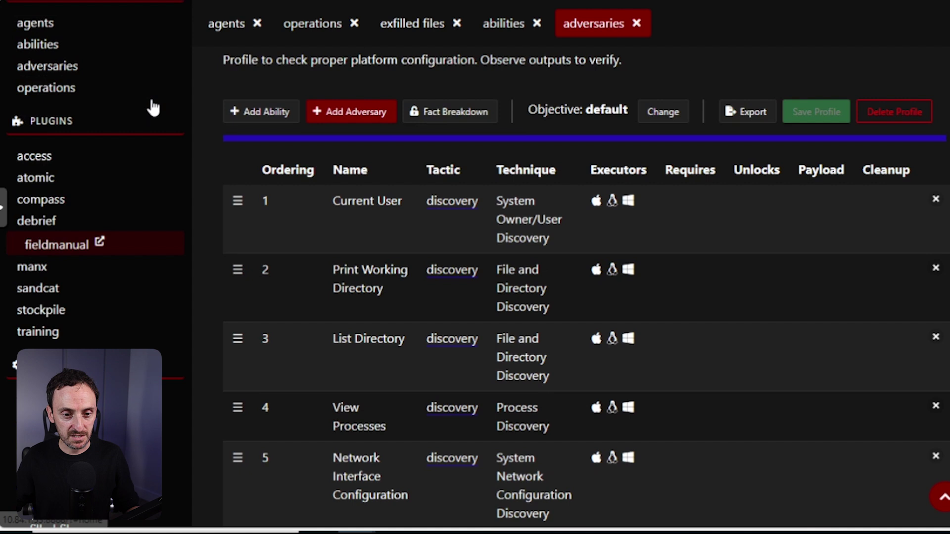
From the Operations page, begin a new operation and focus its blank Operation name field.
click(55, 166)
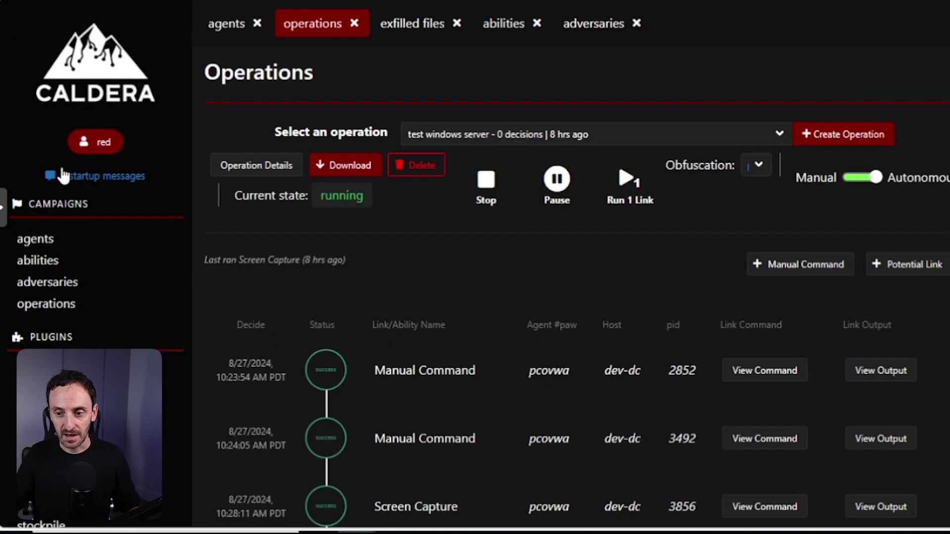
click(830, 140)
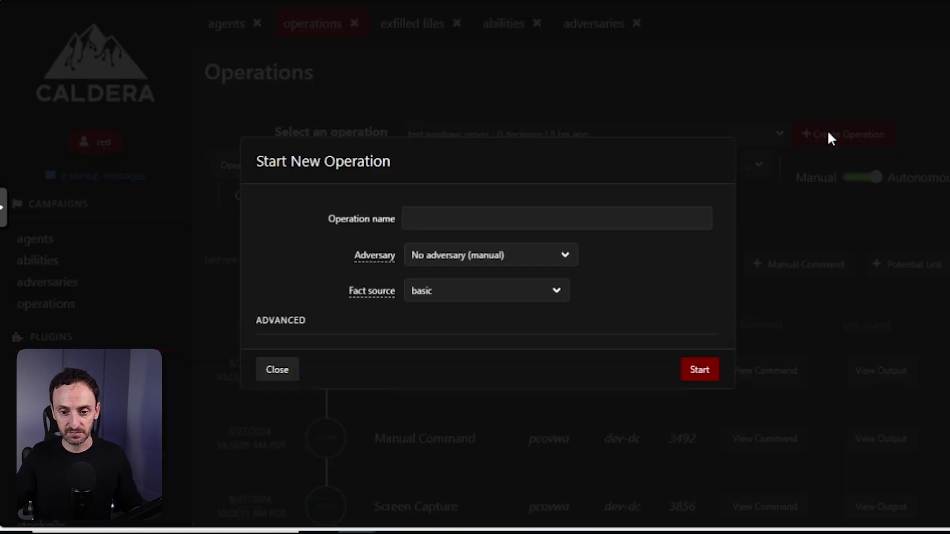
click(449, 222)
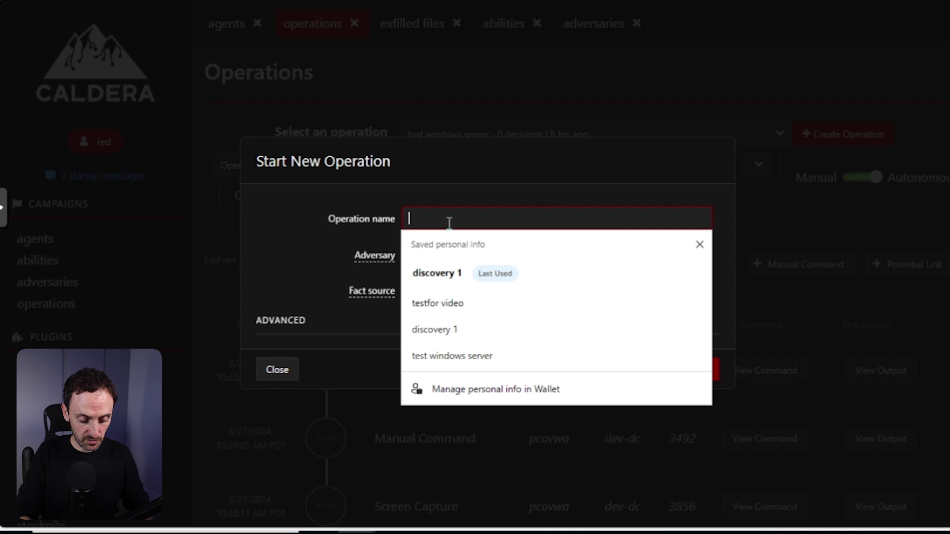
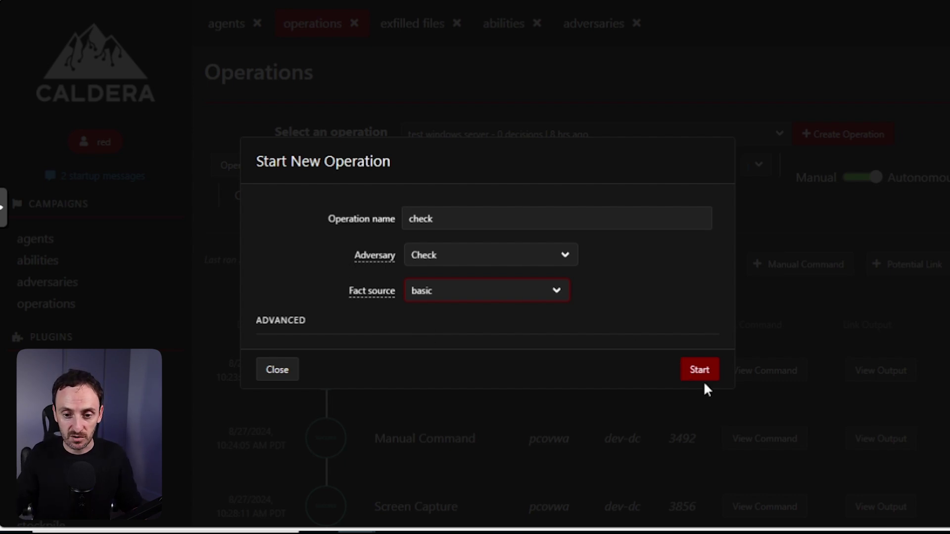
Start the configured 'check' operation with the Check adversary and basic fact source.
click(700, 371)
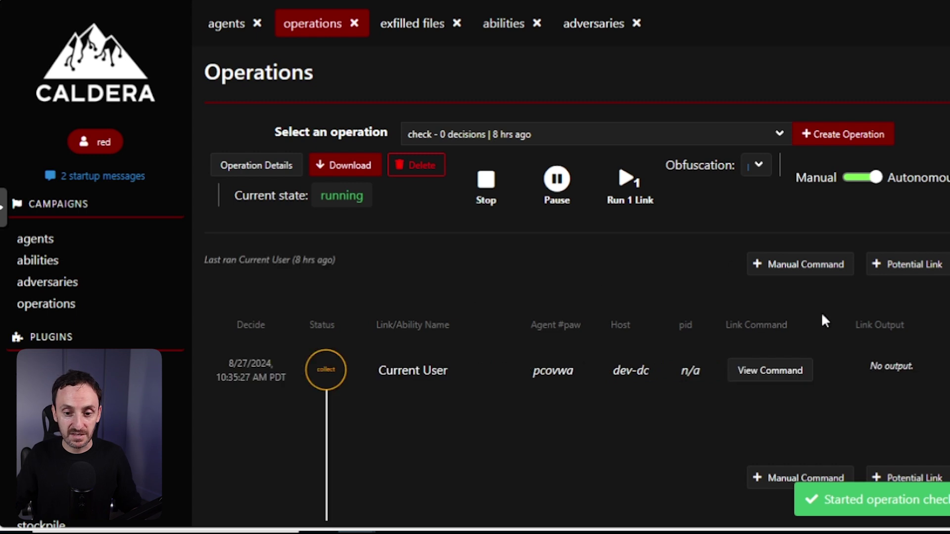
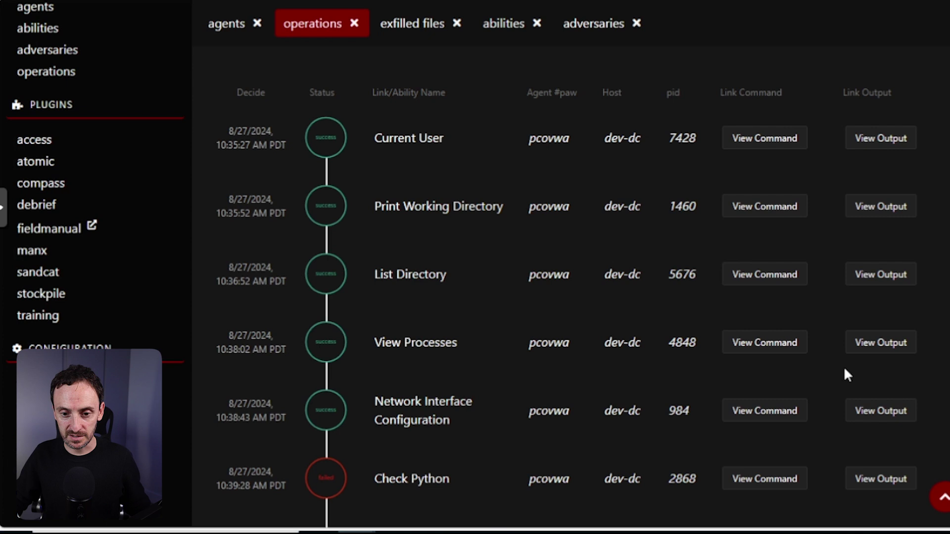
Show the Print Working Directory output and highlight the returned C:\Windows\system32 path.
click(892, 210)
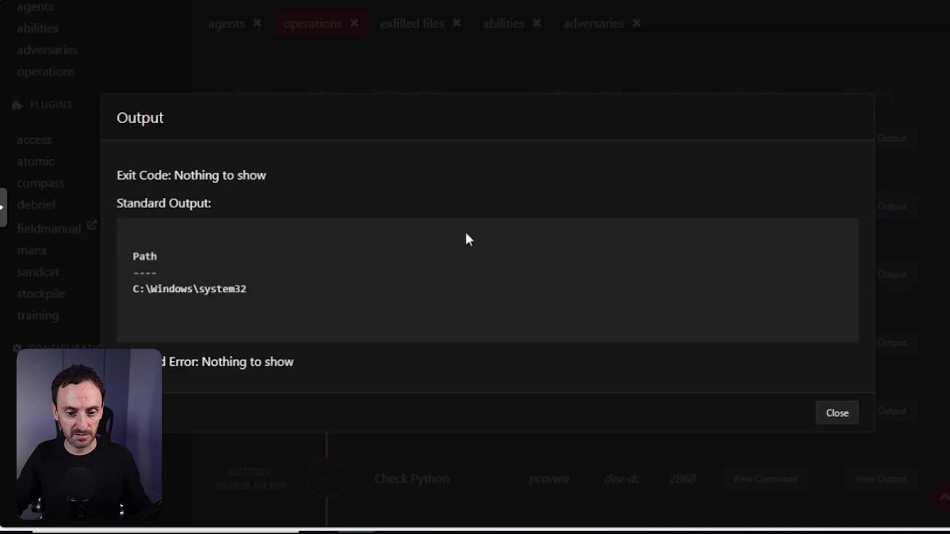
drag(162, 286, 303, 297)
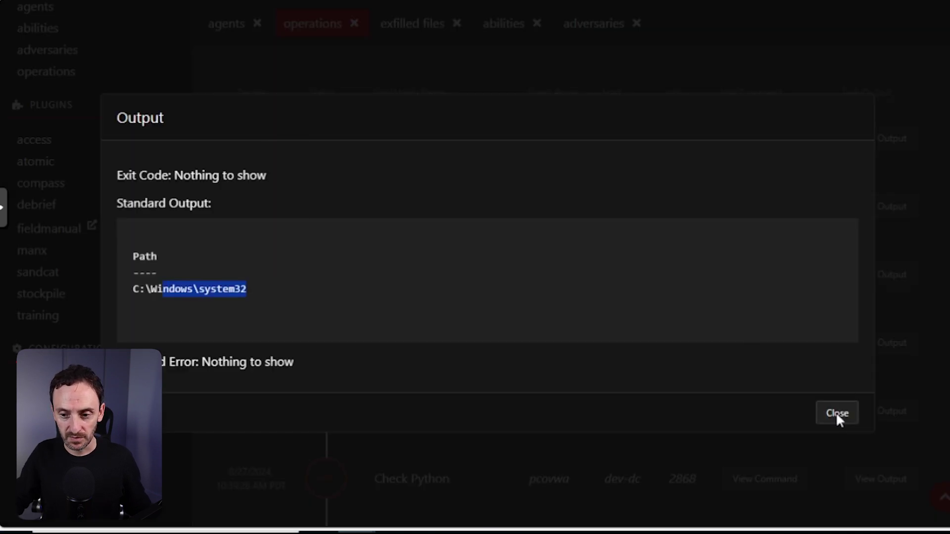
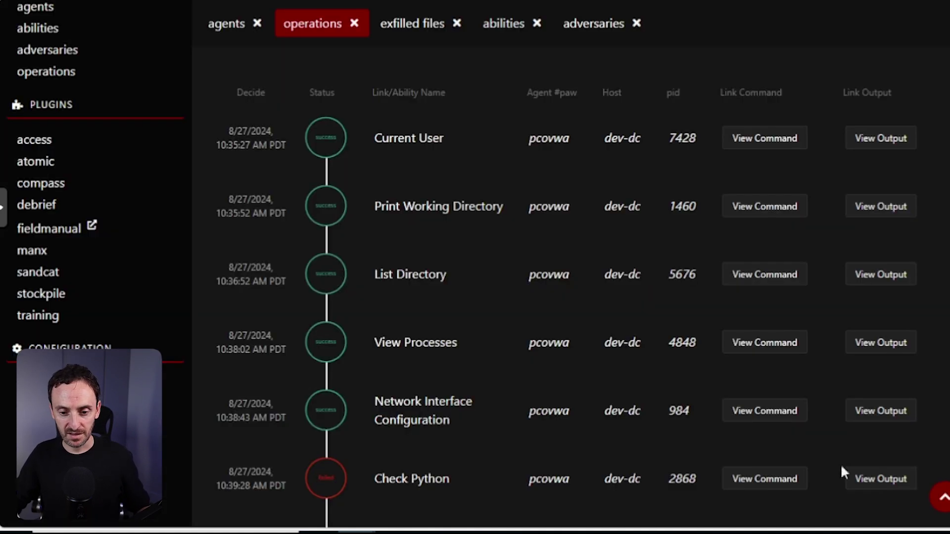
scroll(644, 314, down, 3)
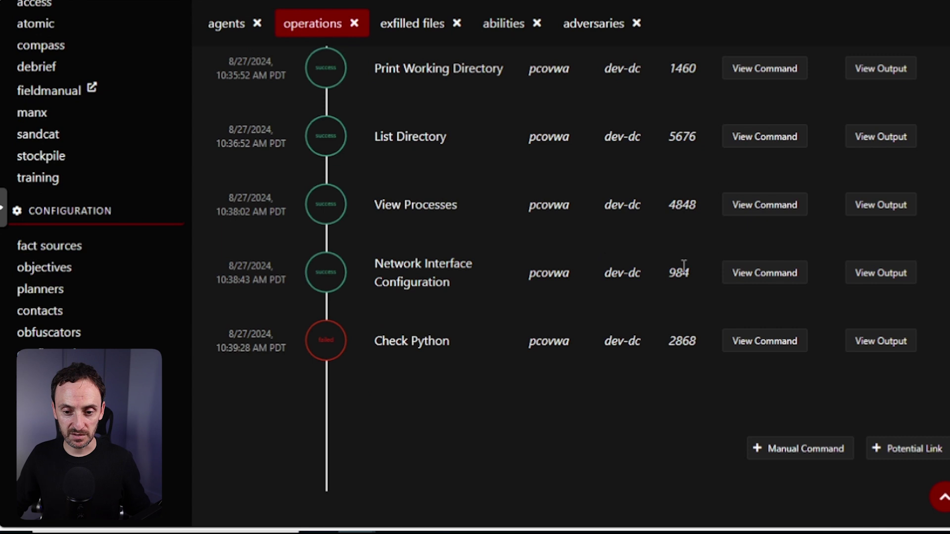
click(884, 275)
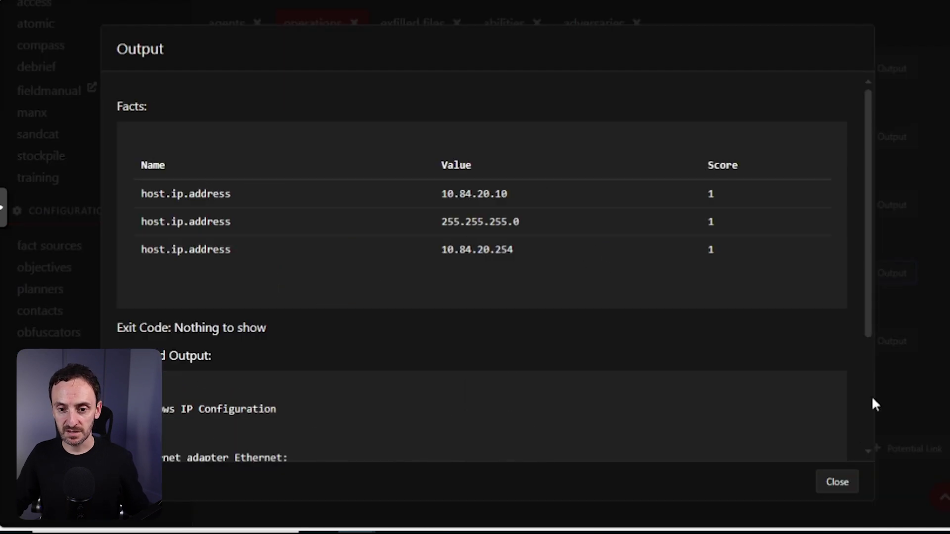
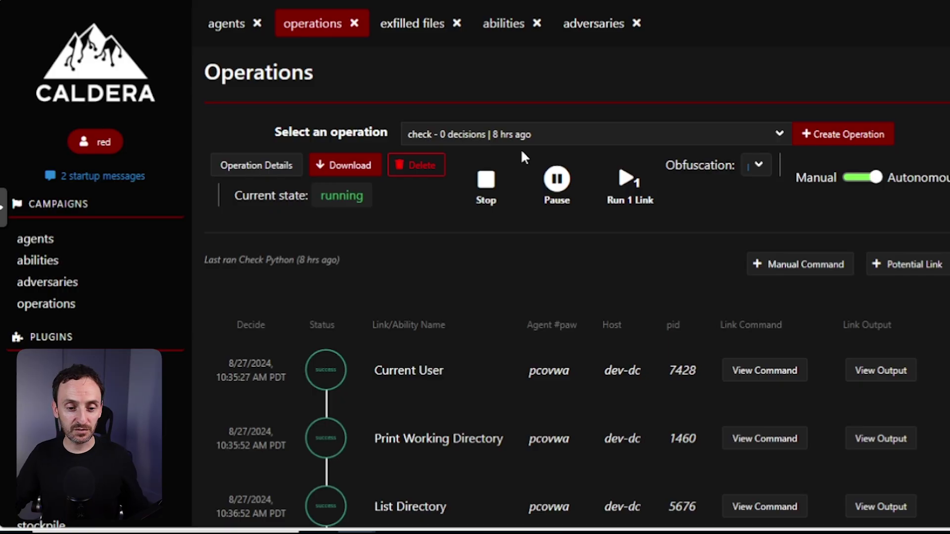
Scroll the Caldera sidebar down to reveal the plugins section with 'training'.
scroll(143, 289, down, 3)
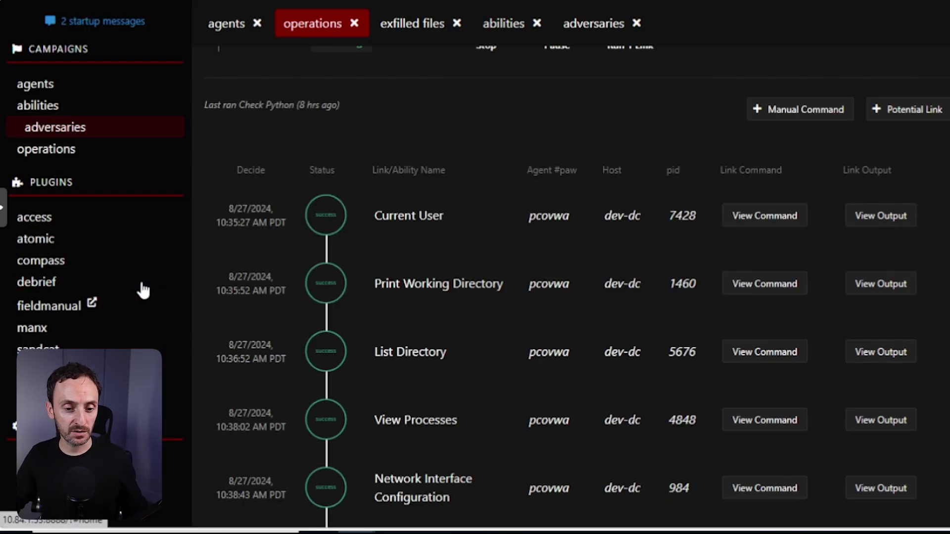
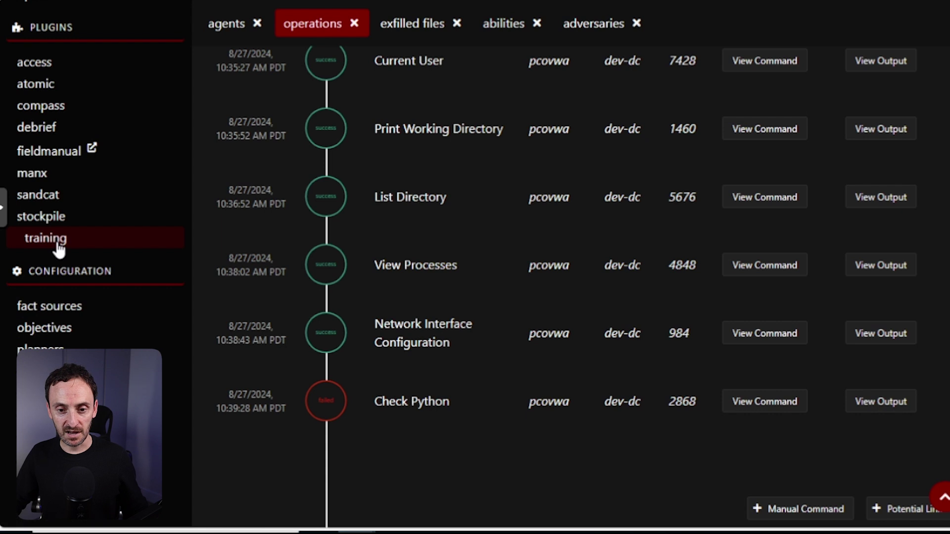
Open the Training plugin and select User Certificate to show its Local agent and Remote agent challenge cards.
click(58, 240)
click(448, 143)
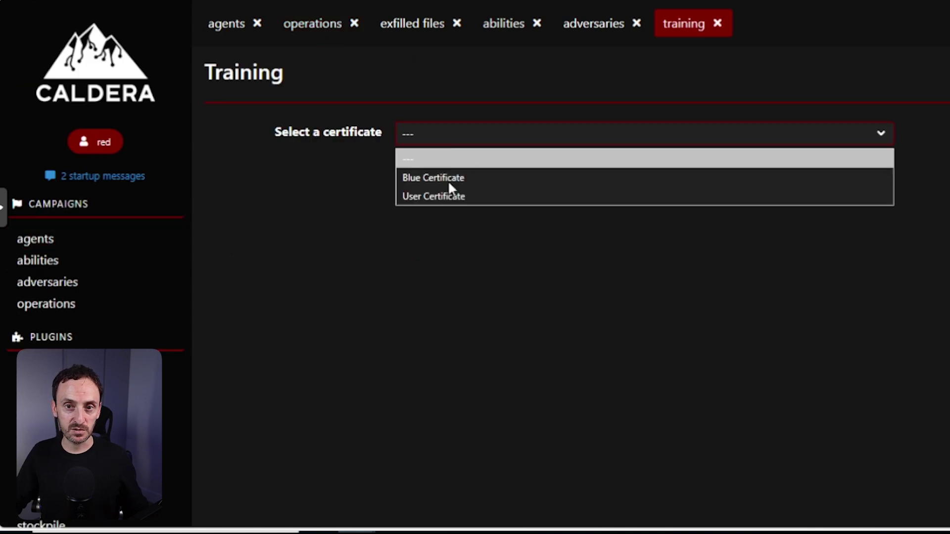
click(465, 195)
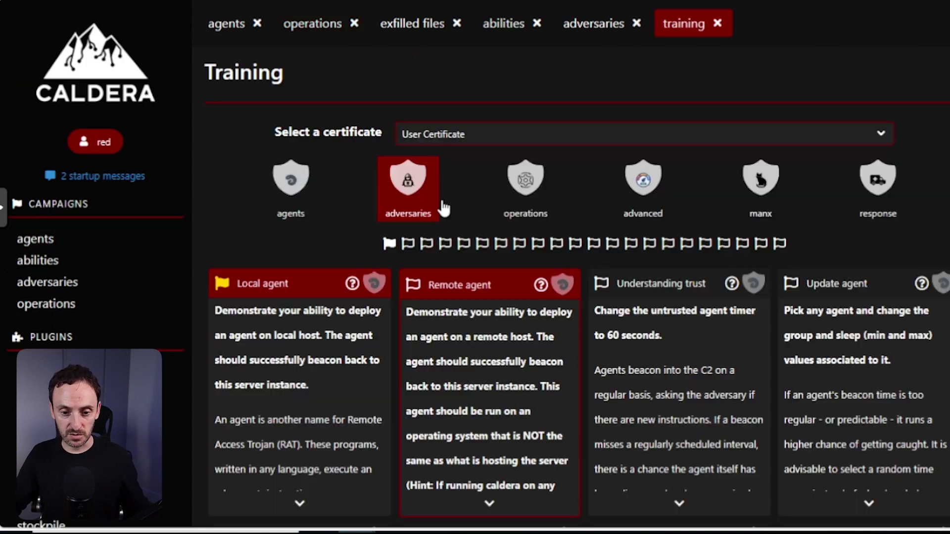